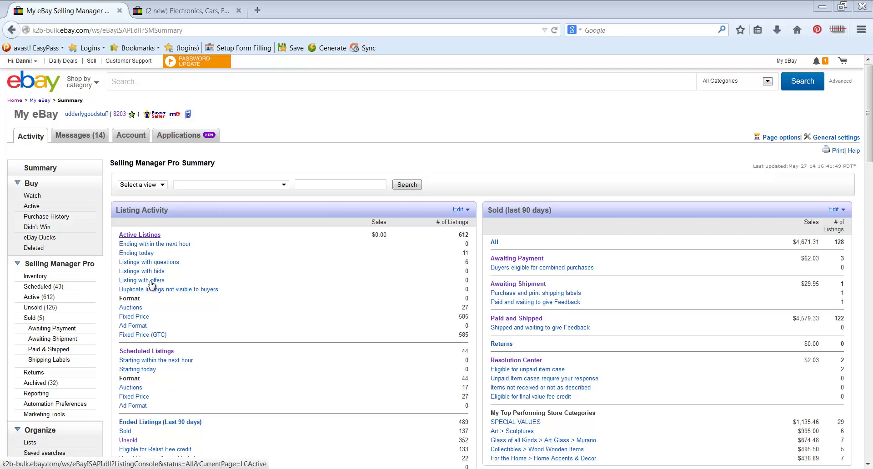
# - Start a Sell similar listing from the scheduled Lolita XOXOXO wine glass listing
pyautogui.click(154, 353)
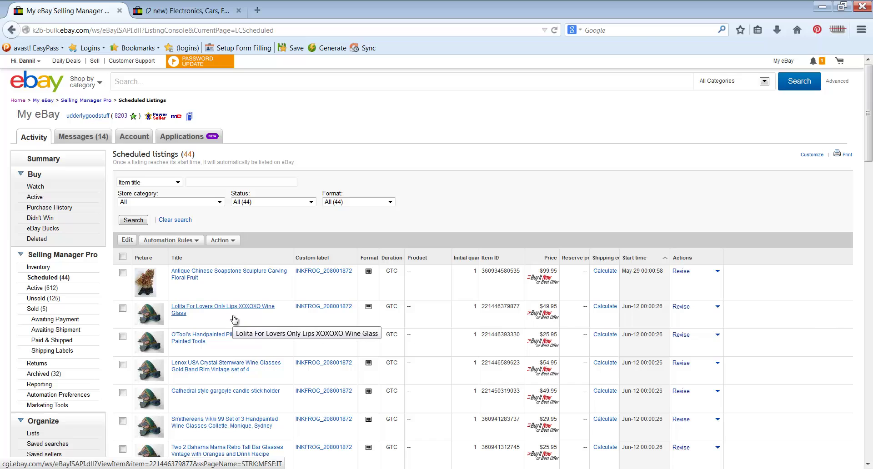
pyautogui.click(717, 306)
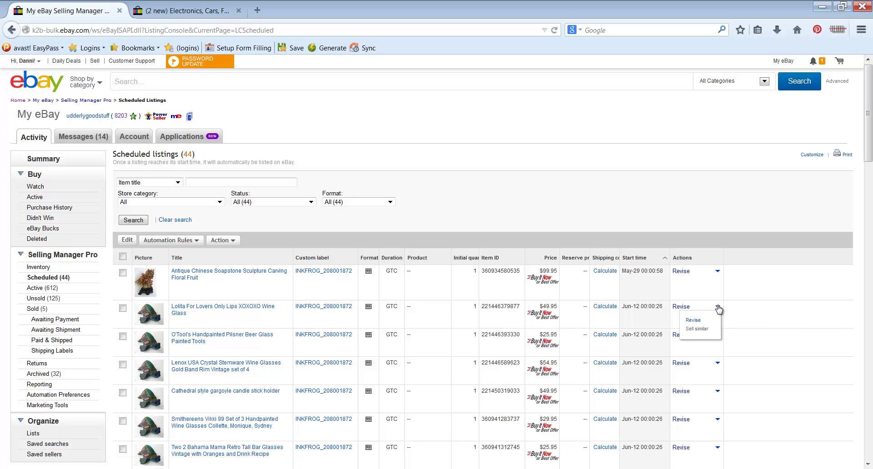
pyautogui.click(697, 329)
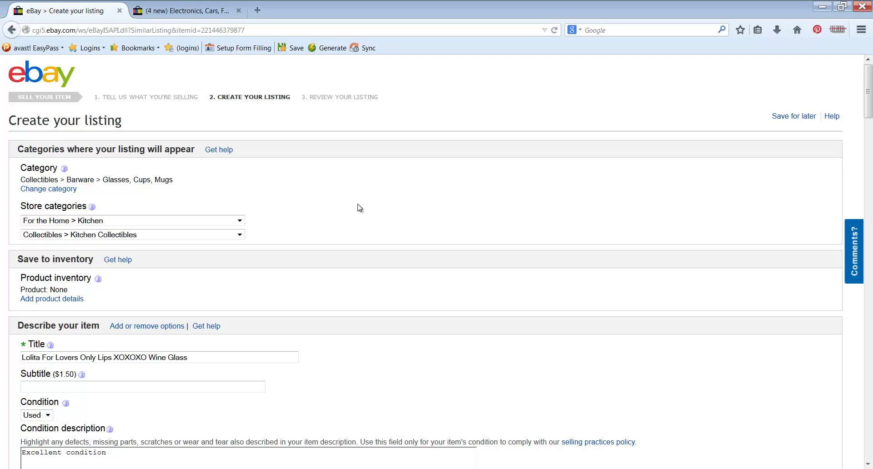
# - Recategorize under Art > Art from Dealers & Resellers > Sculpture & Carvings, then search 'Bronze eagle sculpture' on eBay
pyautogui.click(66, 192)
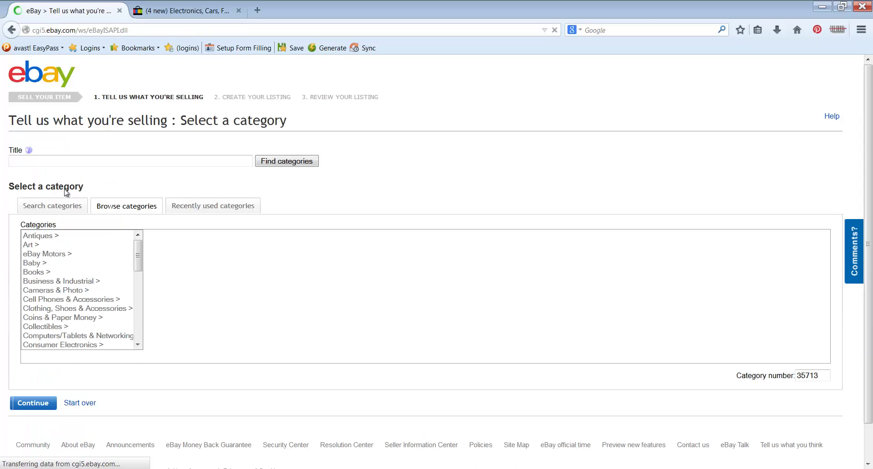
pyautogui.click(36, 247)
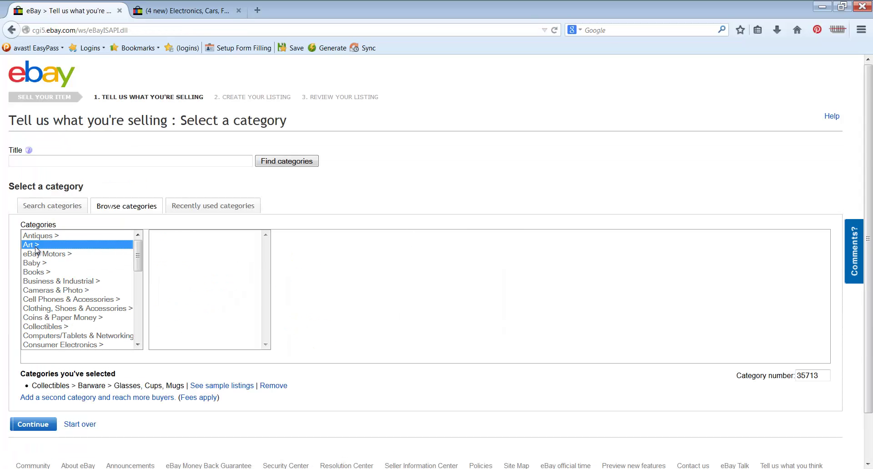
pyautogui.click(193, 246)
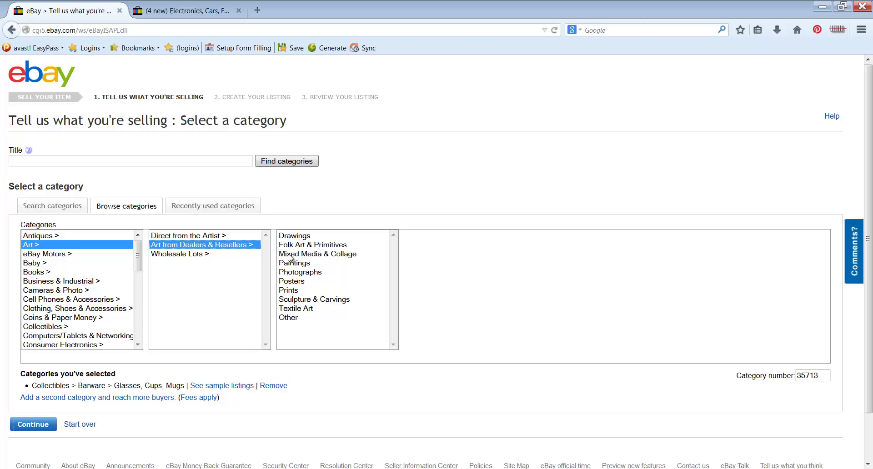
pyautogui.click(310, 300)
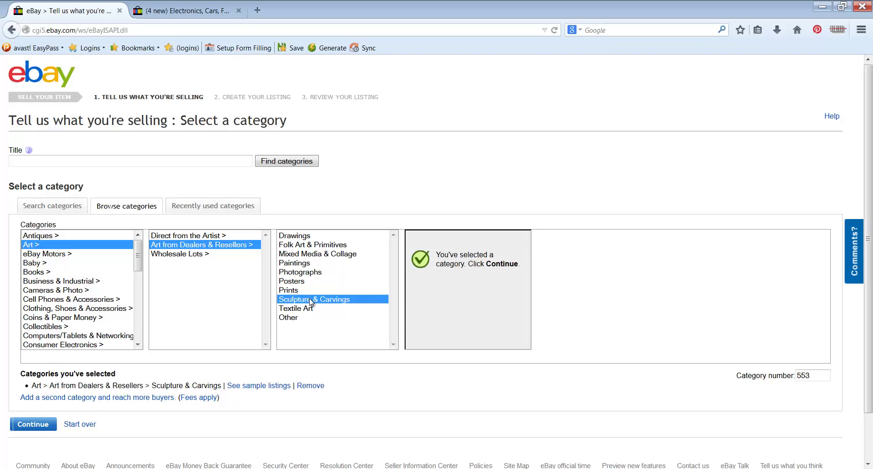
pyautogui.click(41, 424)
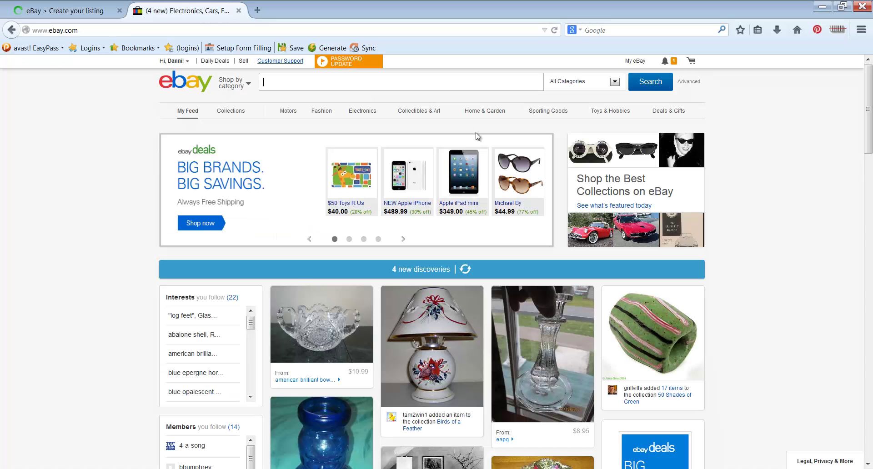
pyautogui.click(191, 10)
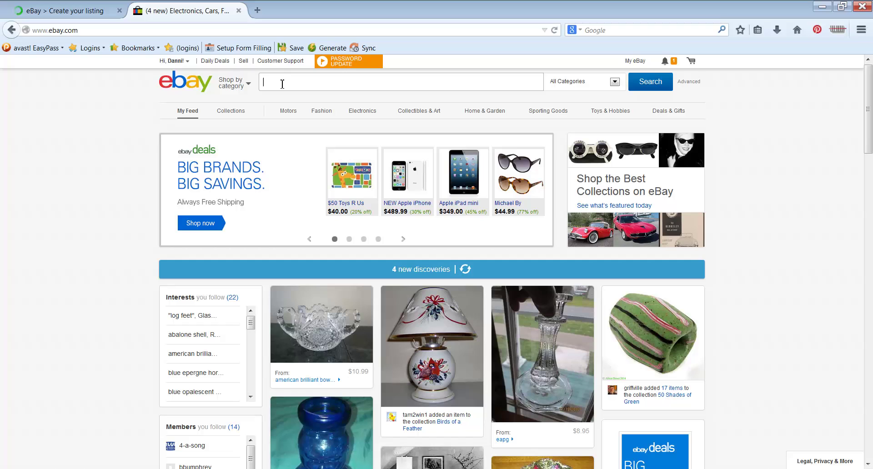
pyautogui.write('Bronze eagle')
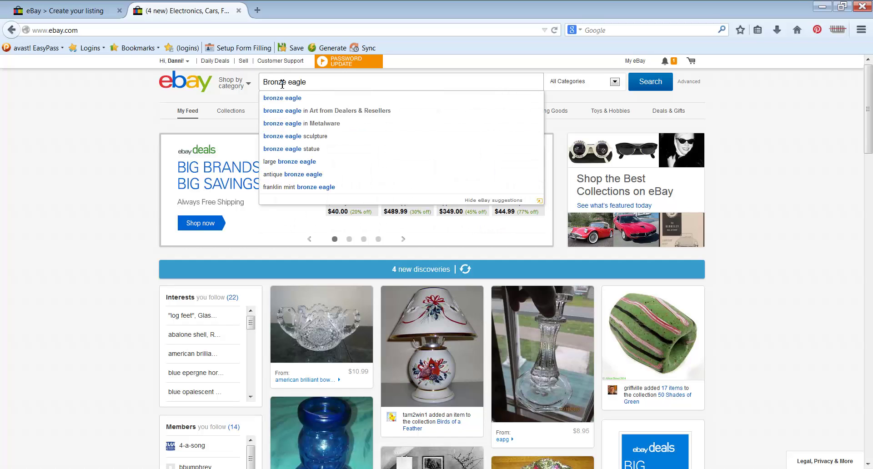
pyautogui.write(' sculpture')
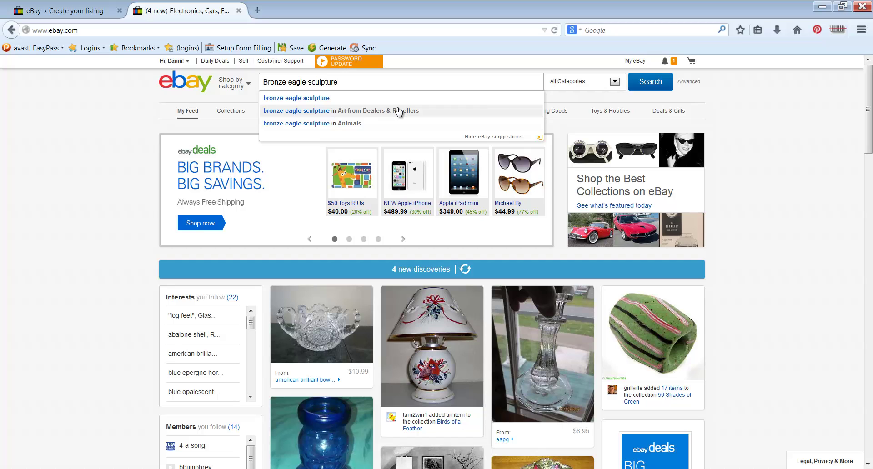
# - Make Art > Sculptures the first store category and Animal Items by Species > Birds the second
pyautogui.click(79, 10)
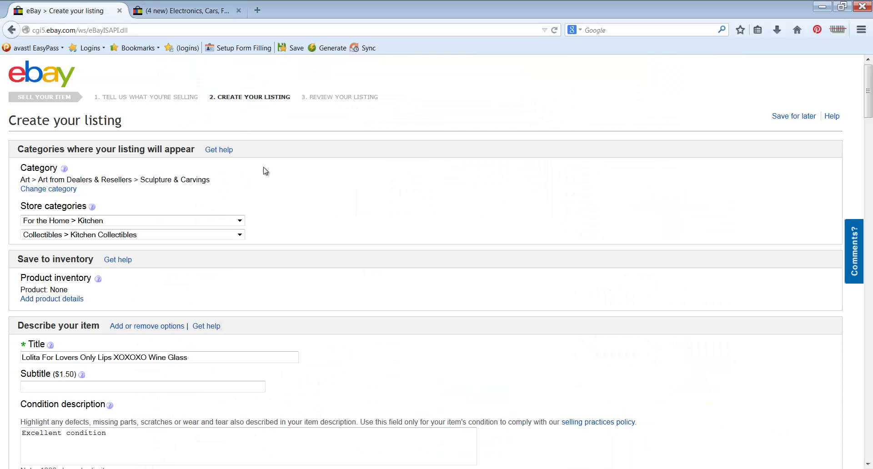
pyautogui.click(126, 223)
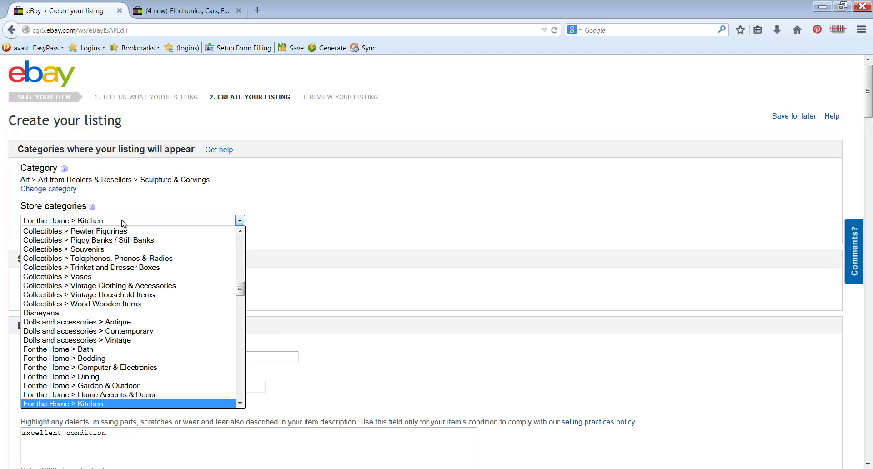
pyautogui.click(141, 213)
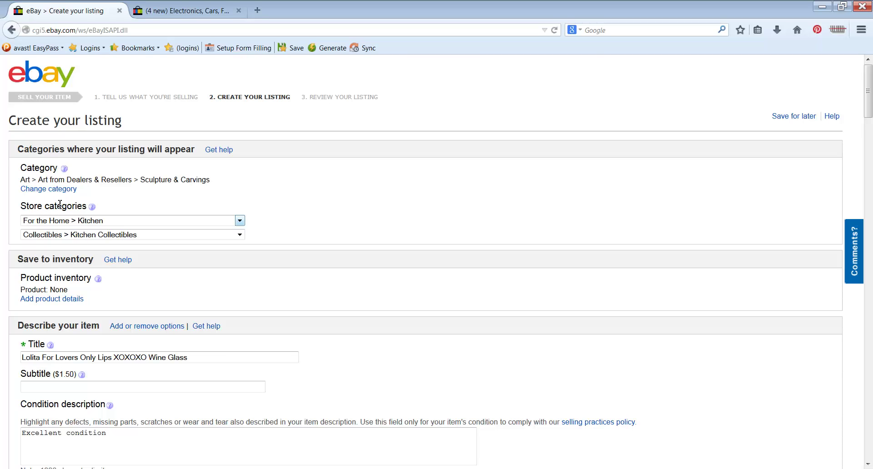
pyautogui.click(125, 220)
pyautogui.scroll(3, 143, 271)
pyautogui.scroll(10, 143, 273)
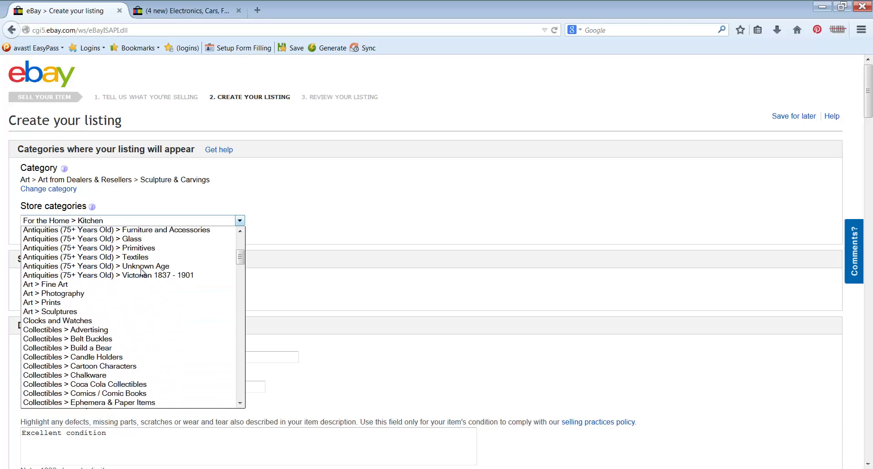
pyautogui.scroll(-3, 136, 275)
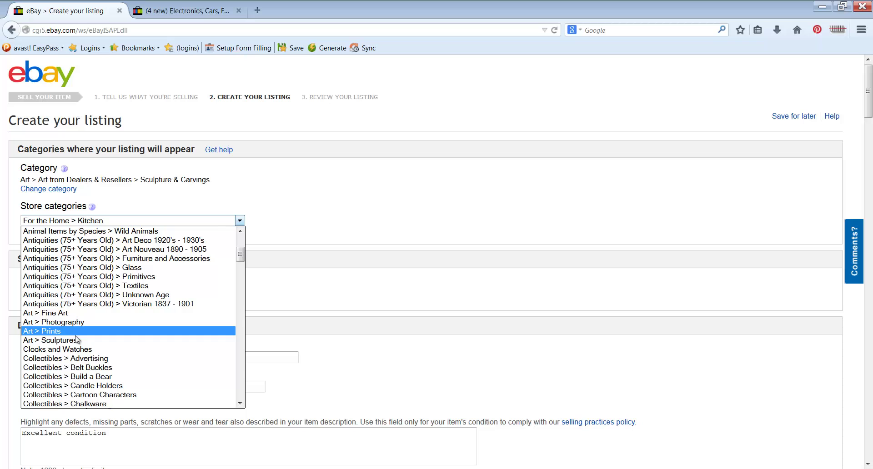
pyautogui.click(77, 339)
pyautogui.click(96, 238)
pyautogui.scroll(3, 106, 284)
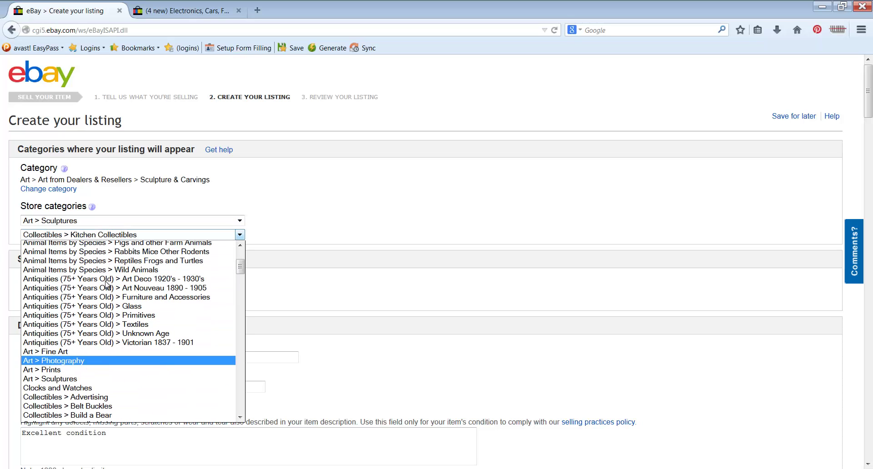
pyautogui.scroll(5, 106, 285)
pyautogui.click(113, 251)
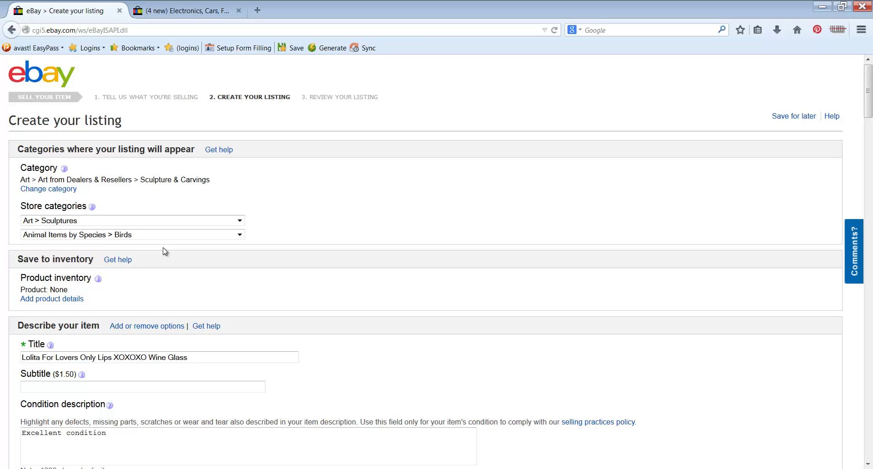
# - Replace the wine glass title with 'Bronze Eagle Sculpture Signed' plus the artist's name, fixing typos
pyautogui.scroll(-3, 164, 250)
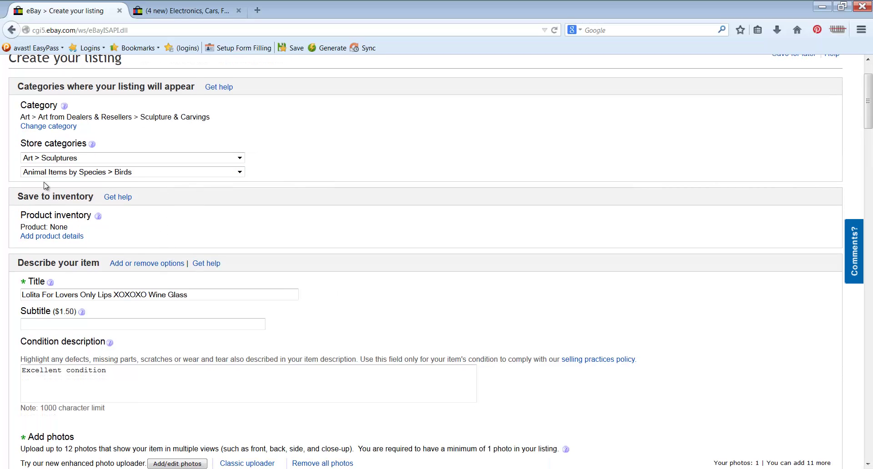
pyautogui.scroll(-3, 120, 236)
pyautogui.moveTo(193, 232); pyautogui.dragTo(2, 245)
pyautogui.press('BackSpace')
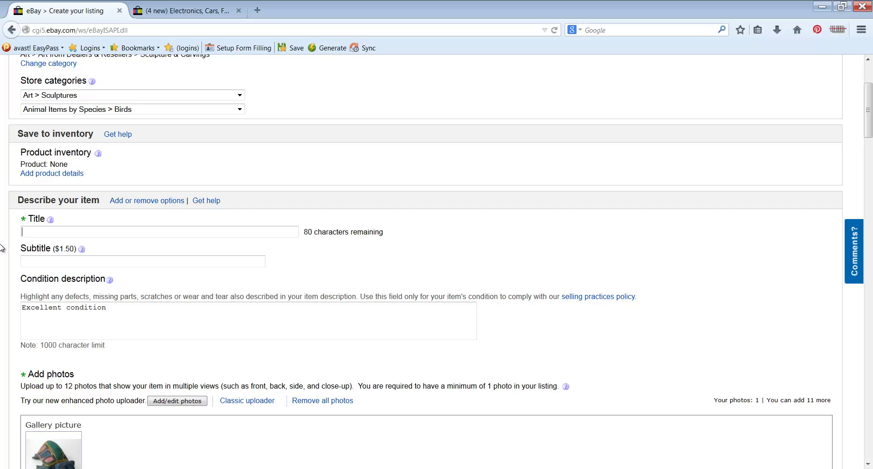
pyautogui.write('Bronz')
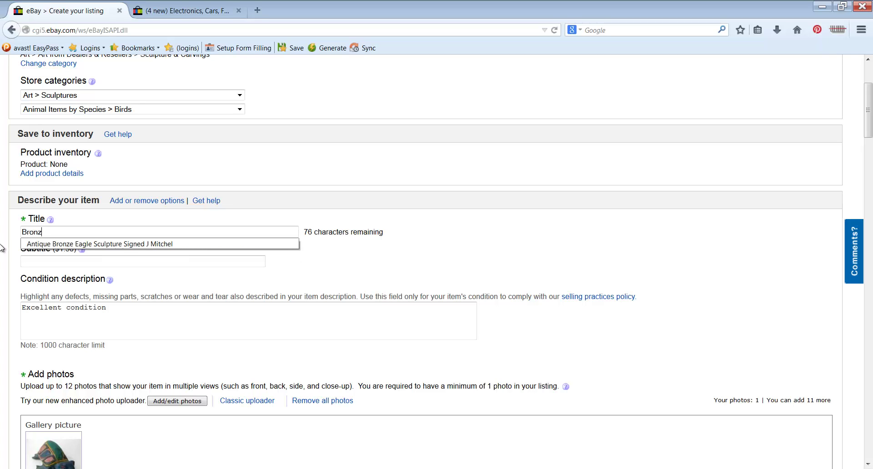
pyautogui.write('e Eagle Sculpture Signed ')
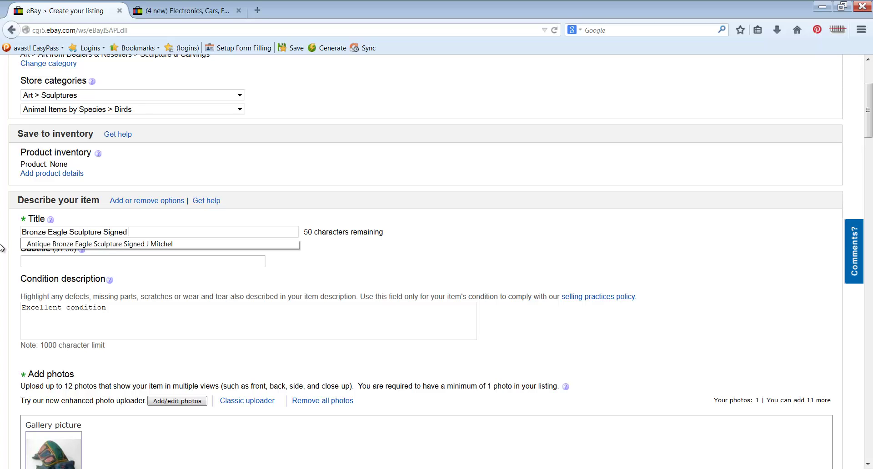
pyautogui.write('J Mitche')
pyautogui.click(218, 286)
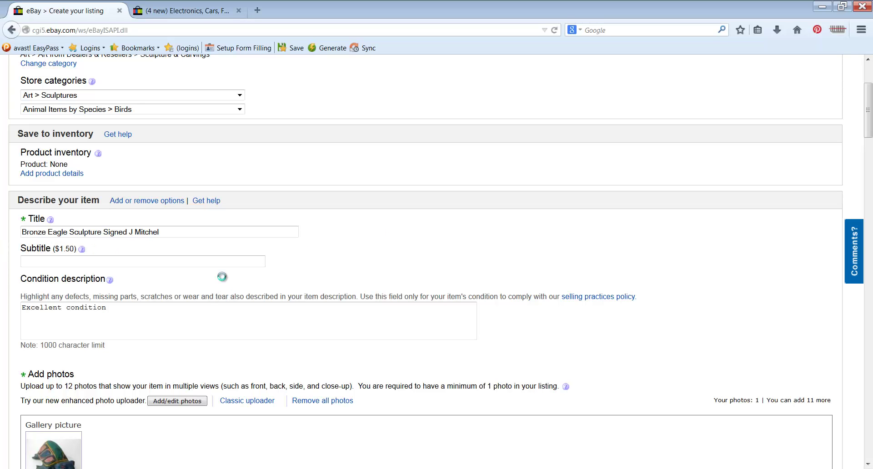
pyautogui.click(186, 261)
pyautogui.scroll(-4, 137, 249)
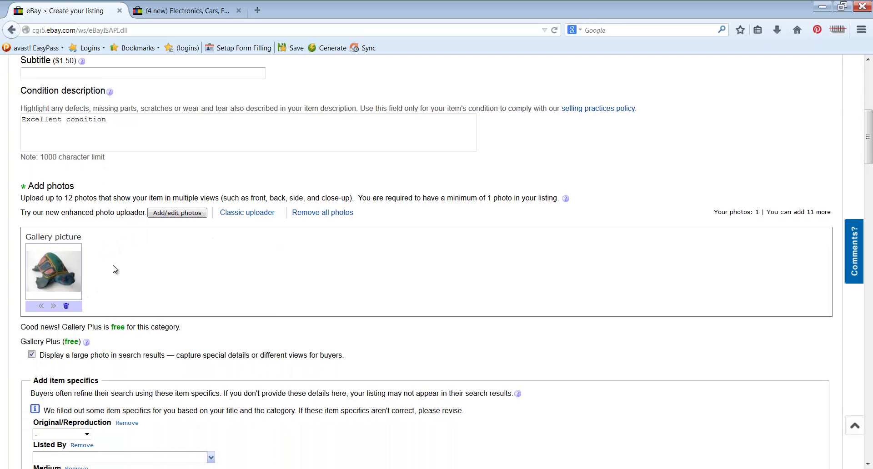
# - Set item specifics to Original, Dealer or Reseller, Bronze medium and Animals subject
pyautogui.scroll(-5, 115, 270)
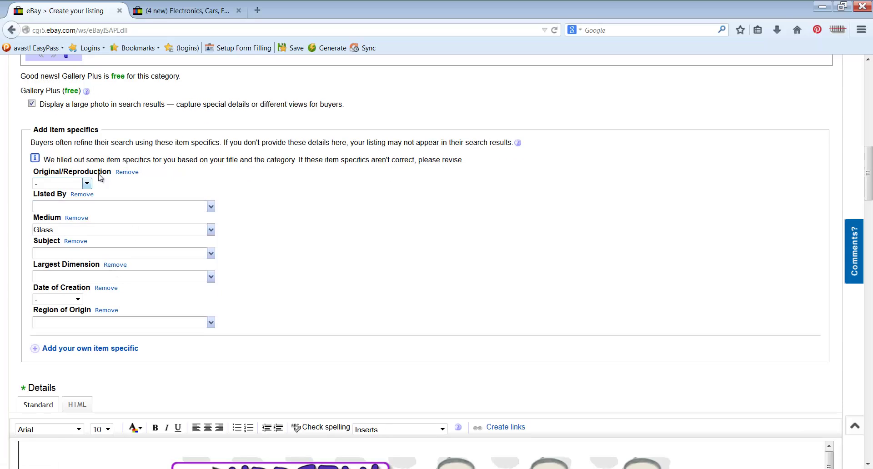
pyautogui.click(87, 184)
pyautogui.click(60, 203)
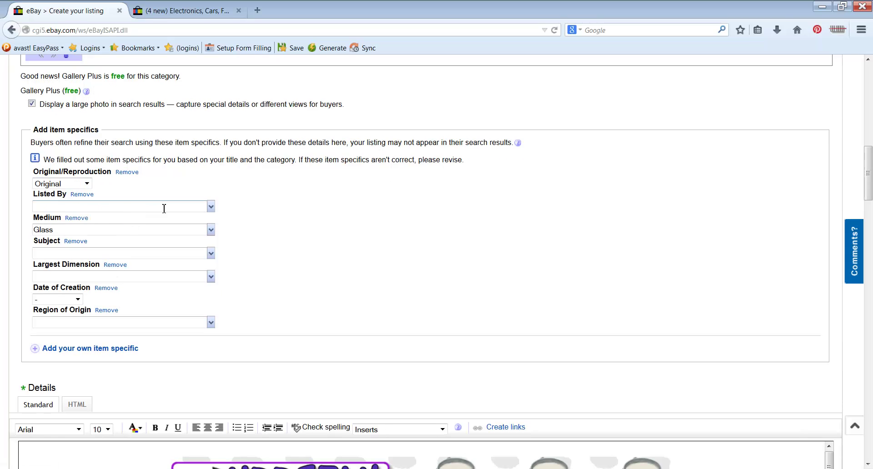
pyautogui.click(210, 206)
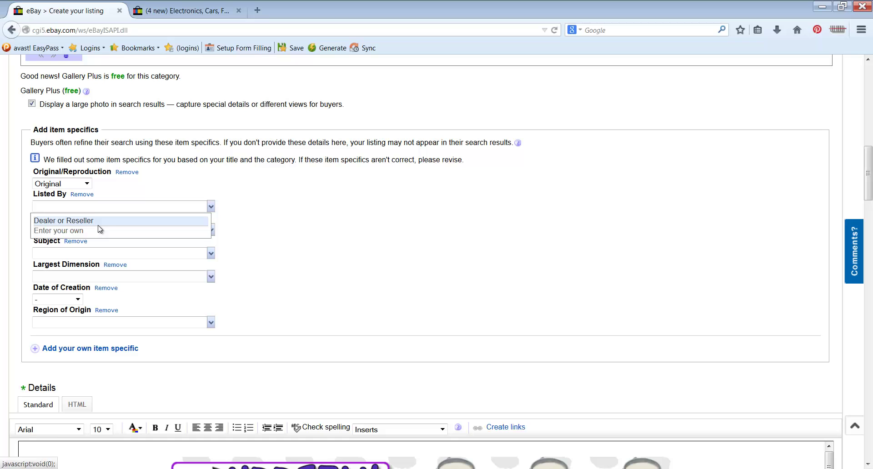
pyautogui.click(113, 226)
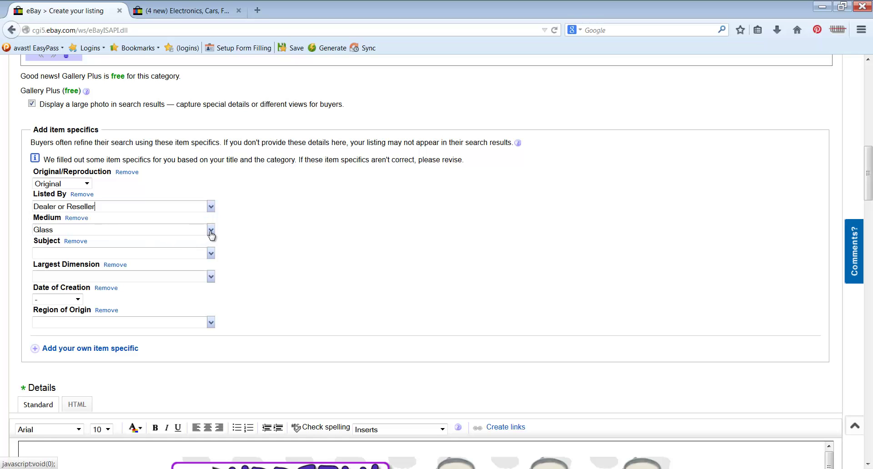
pyautogui.click(210, 231)
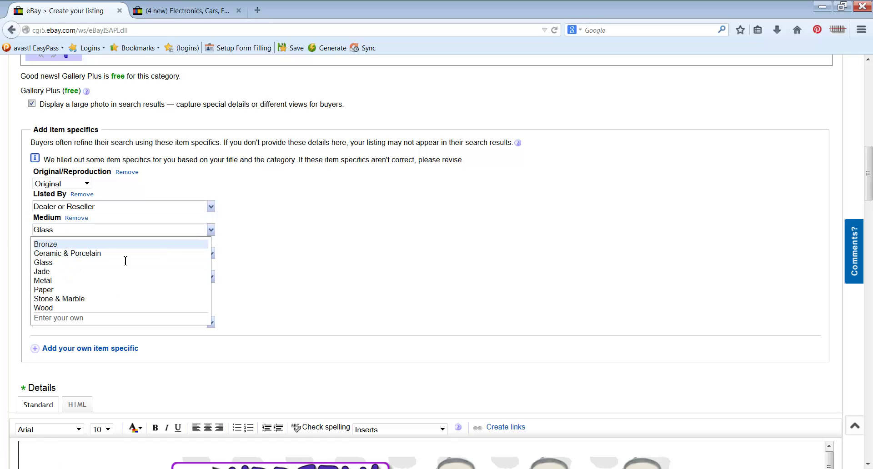
pyautogui.press('Return')
pyautogui.click(210, 253)
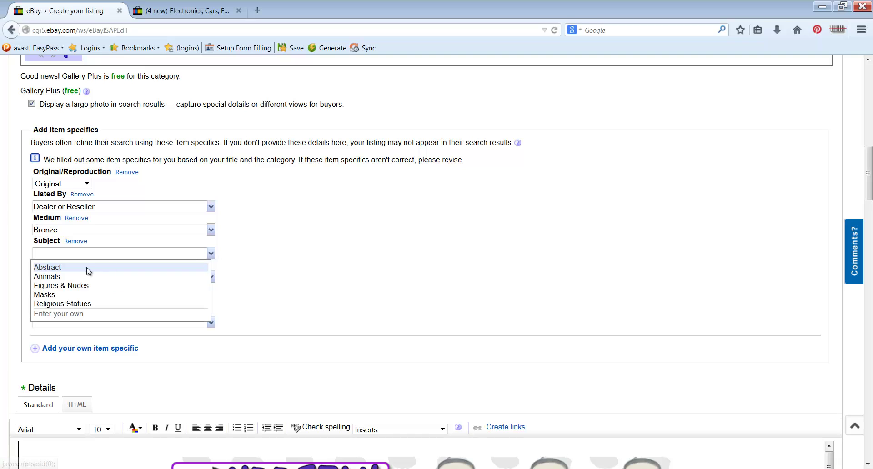
pyautogui.click(68, 277)
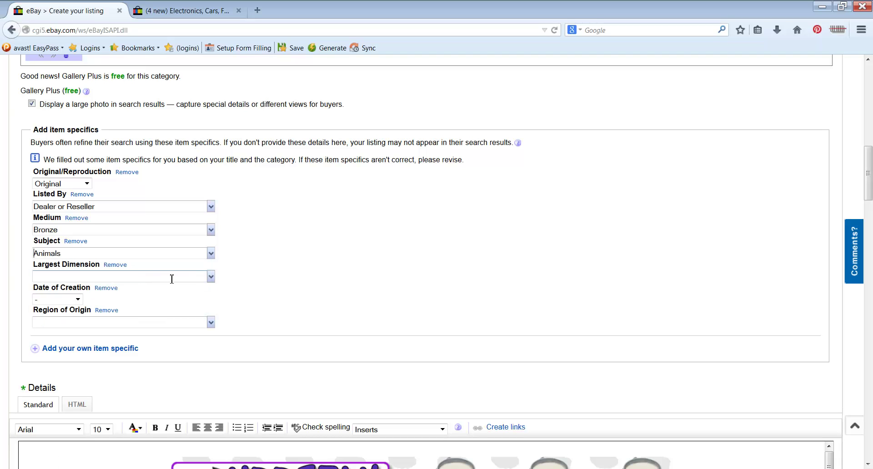
# - Set largest dimension to Less than 12in., date and region to Unknown, and start a custom specific
pyautogui.click(212, 279)
pyautogui.click(84, 289)
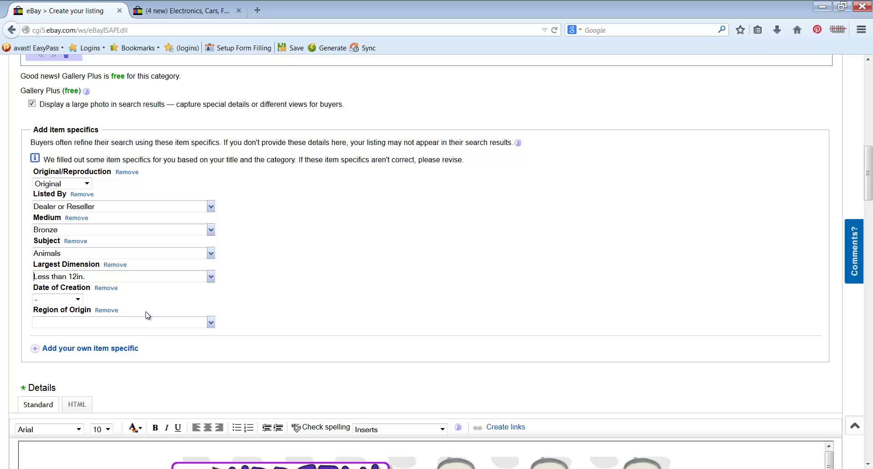
pyautogui.click(78, 300)
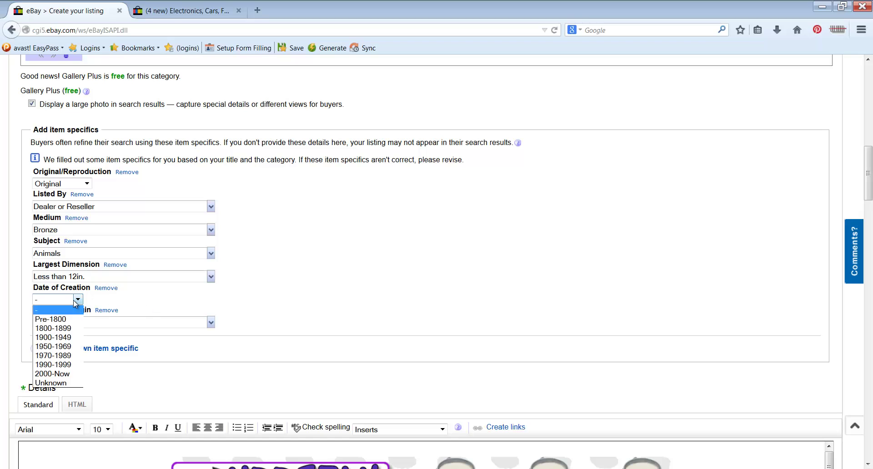
pyautogui.click(63, 385)
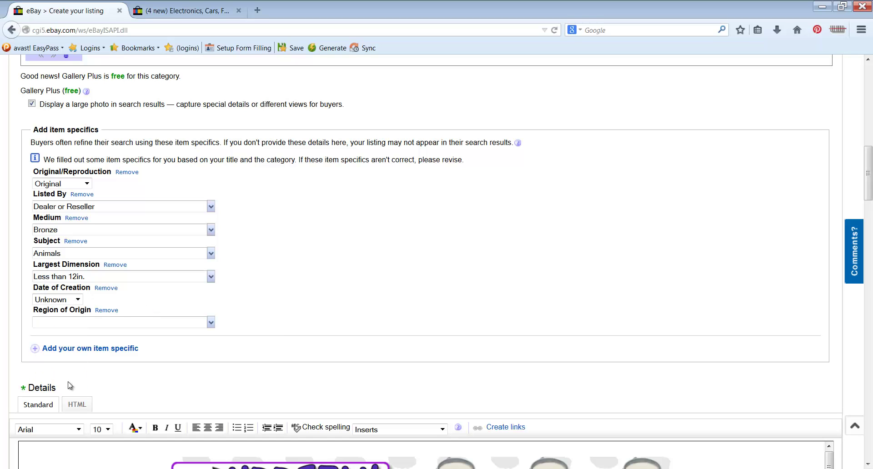
pyautogui.click(211, 324)
pyautogui.click(100, 392)
pyautogui.click(61, 349)
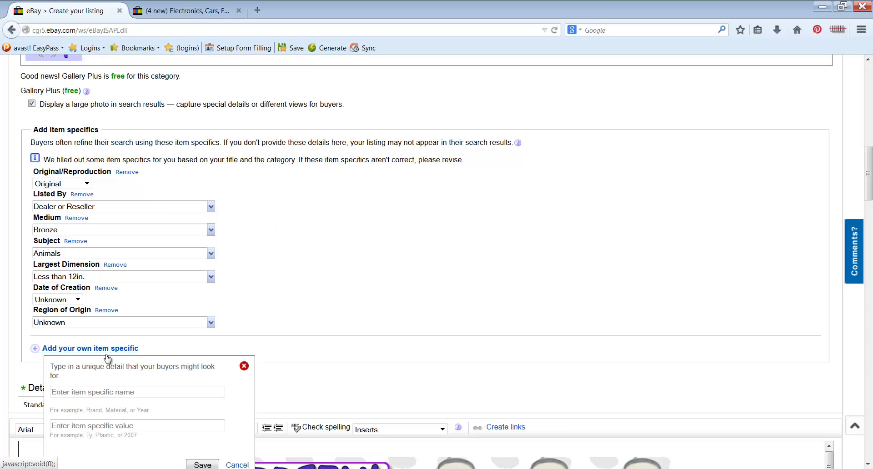
# - Save a custom item specific named Animal Type with the value Eagle
pyautogui.click(142, 391)
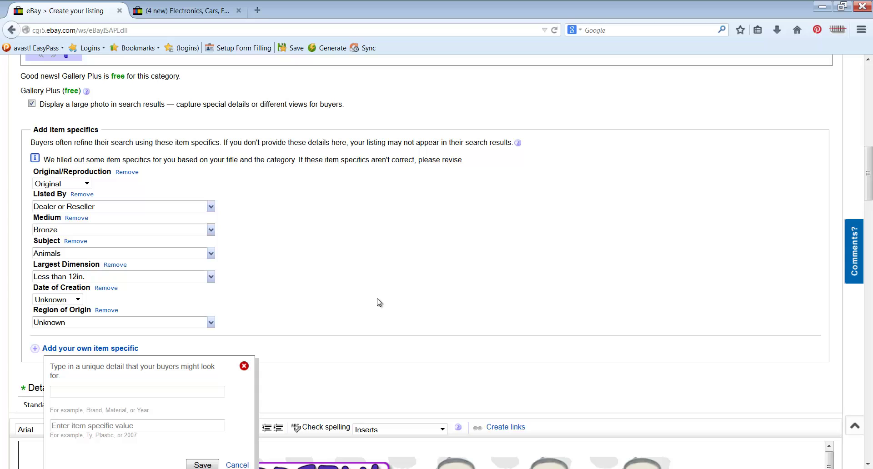
pyautogui.write('Animal T')
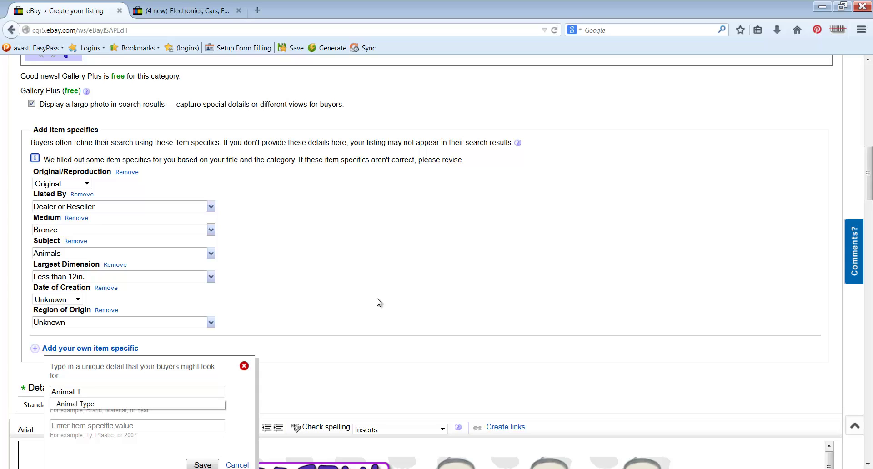
pyautogui.write('ype')
pyautogui.press('Tab')
pyautogui.write('Eag')
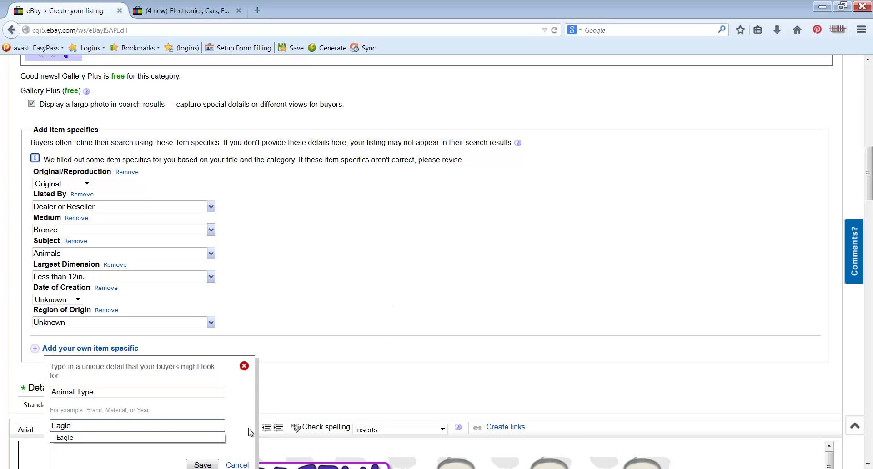
pyautogui.click(201, 465)
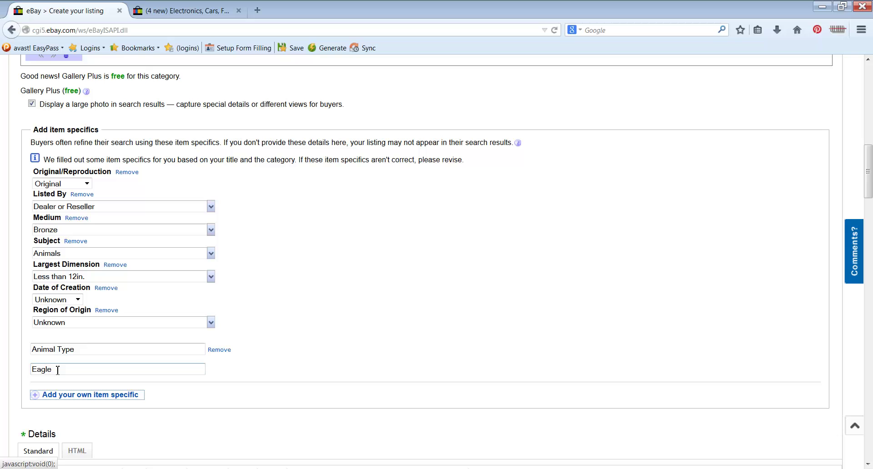
# - Copy the listing title text from the Title field
pyautogui.scroll(-4, 205, 363)
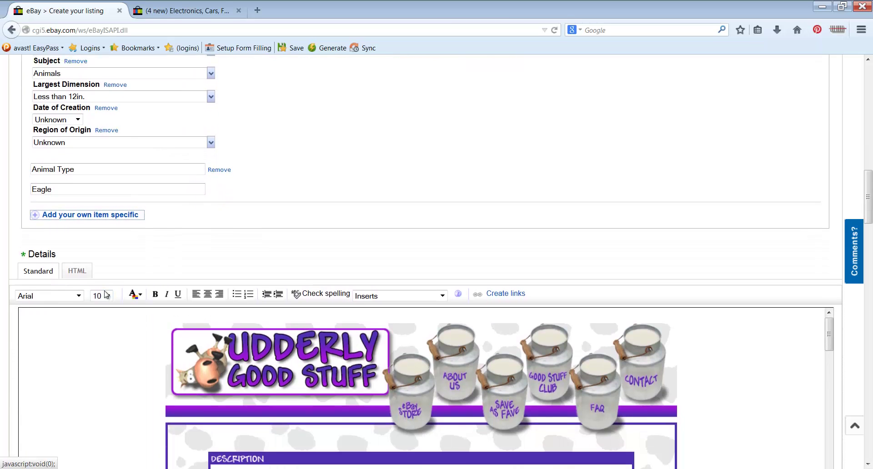
pyautogui.scroll(-4, 8, 304)
pyautogui.scroll(-1, 233, 200)
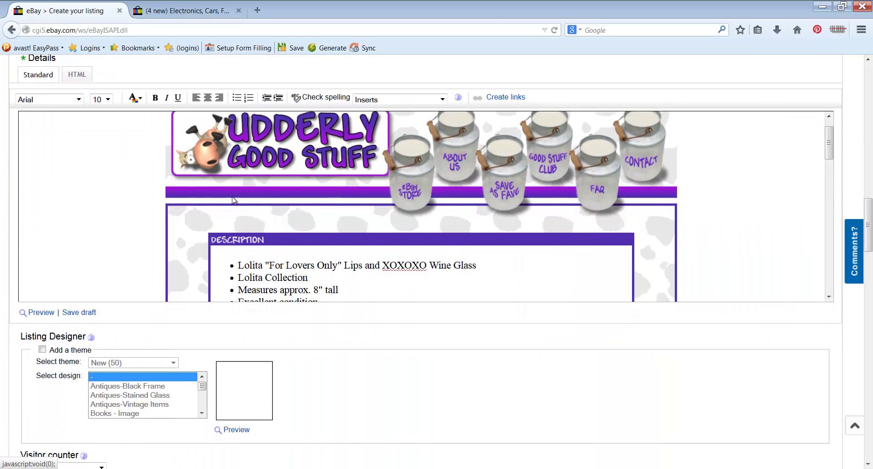
pyautogui.scroll(-1, 233, 200)
pyautogui.moveTo(239, 225); pyautogui.dragTo(259, 221)
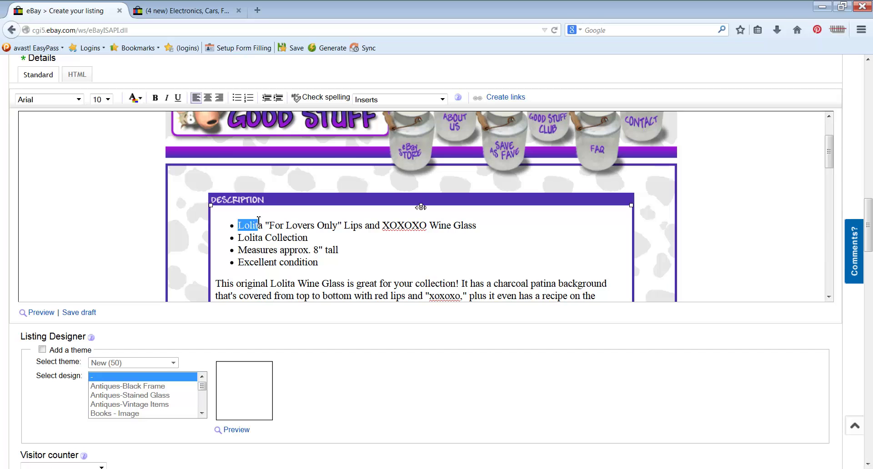
pyautogui.click(45, 191)
pyautogui.scroll(6, 50, 152)
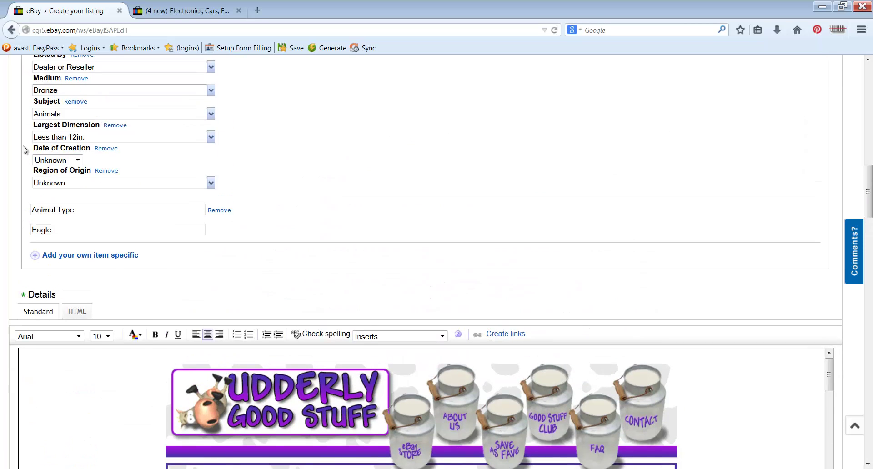
pyautogui.scroll(12, 25, 150)
pyautogui.click(130, 107)
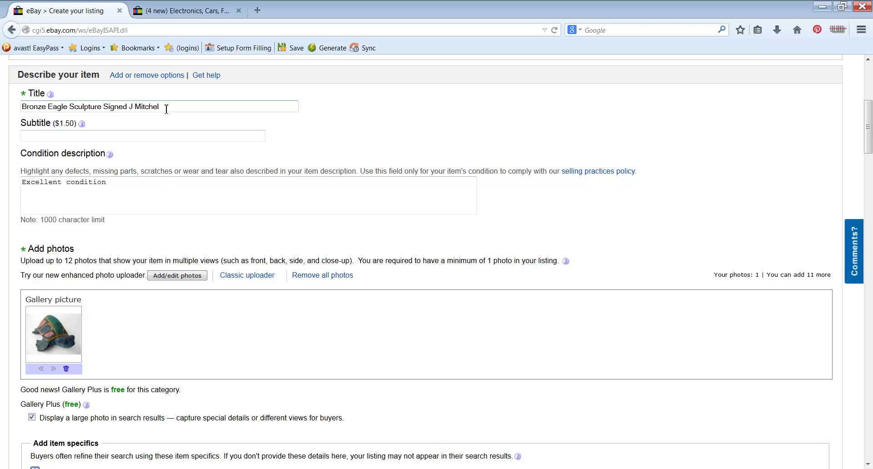
pyautogui.moveTo(167, 110); pyautogui.dragTo(15, 112)
pyautogui.hotkey('ctrl', 'c')
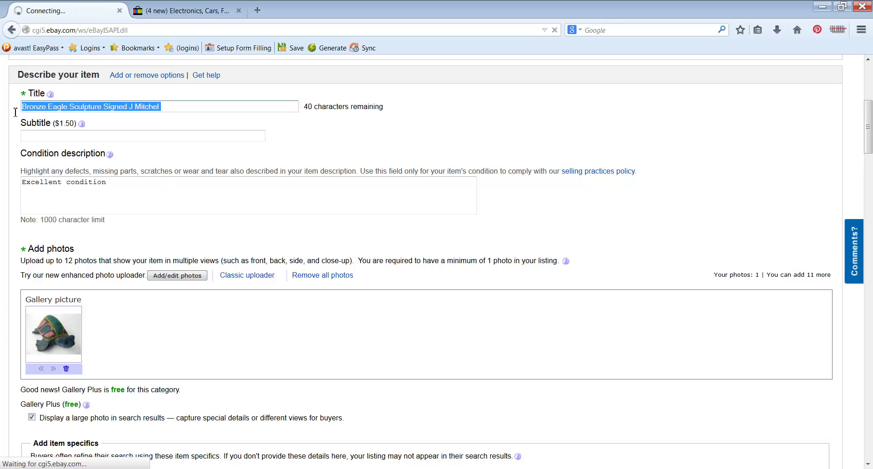
pyautogui.click(13, 322)
# - Replace the first description bullet with the listing title and move the signature wording to its own bullet
pyautogui.scroll(-5, 27, 319)
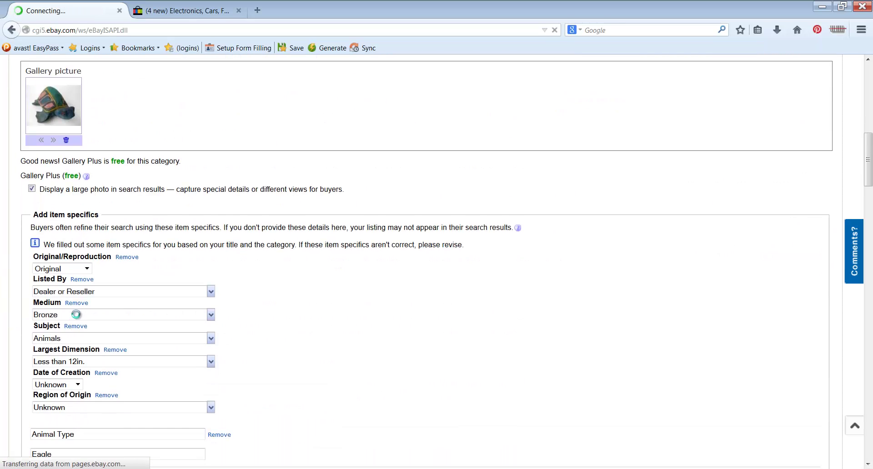
pyautogui.scroll(-6, 76, 315)
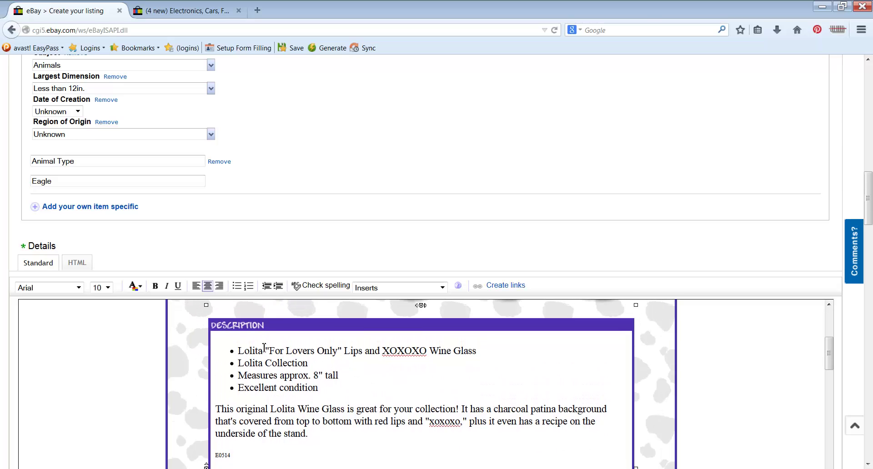
pyautogui.moveTo(239, 348); pyautogui.dragTo(478, 339)
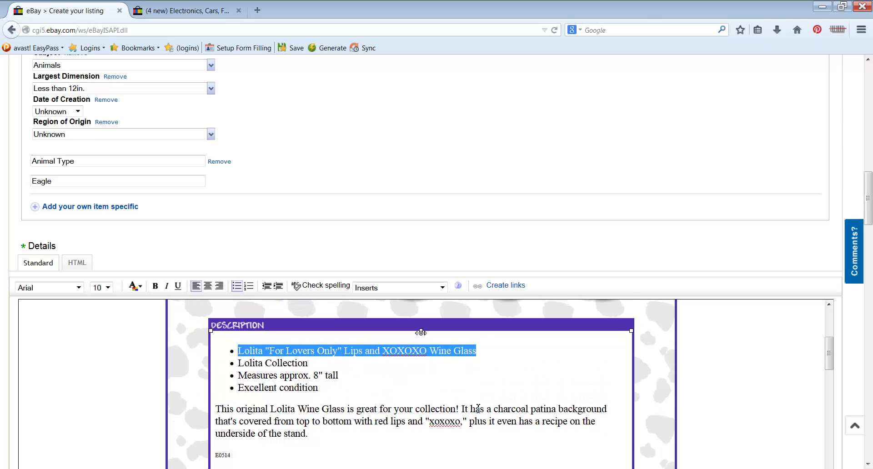
pyautogui.hotkey('ctrl', 'v')
pyautogui.click(340, 353)
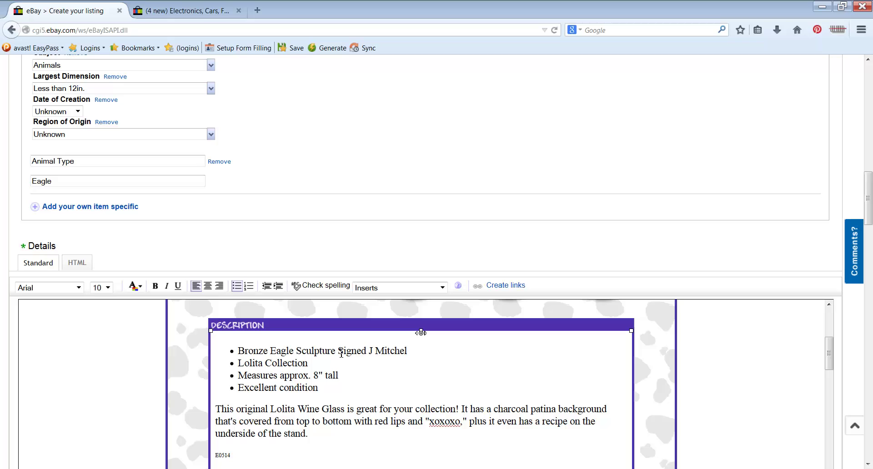
pyautogui.press('Return')
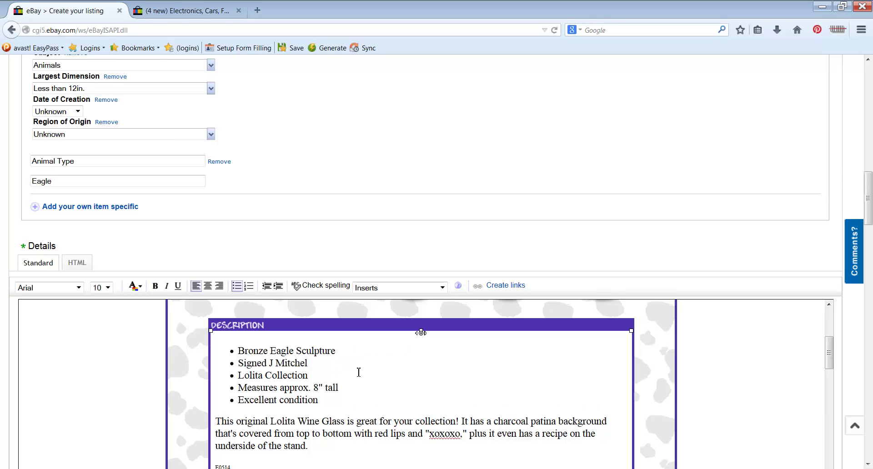
# - Delete the Lolita Collection bullet and set measurements to 6" tall x 7" long x 3 1/4" wide
pyautogui.moveTo(241, 375); pyautogui.dragTo(310, 375)
pyautogui.press('BackSpace')
pyautogui.press('BackSpace')
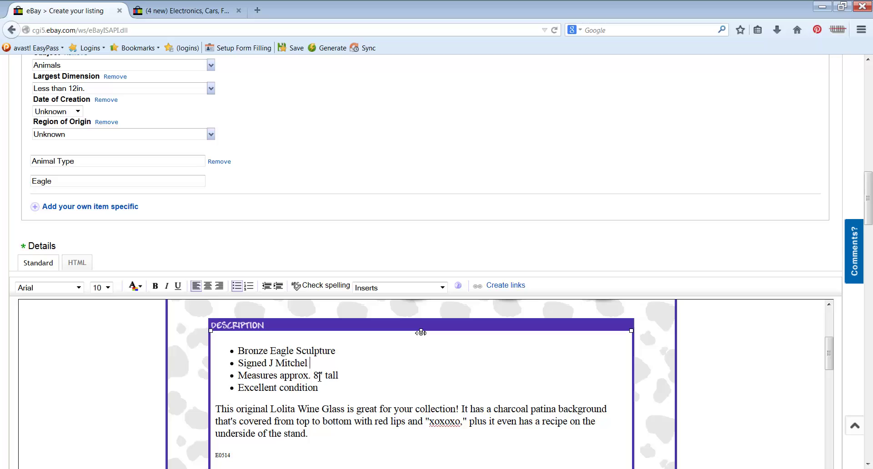
pyautogui.moveTo(314, 378); pyautogui.dragTo(319, 376)
pyautogui.write('6" tall x 7" long ')
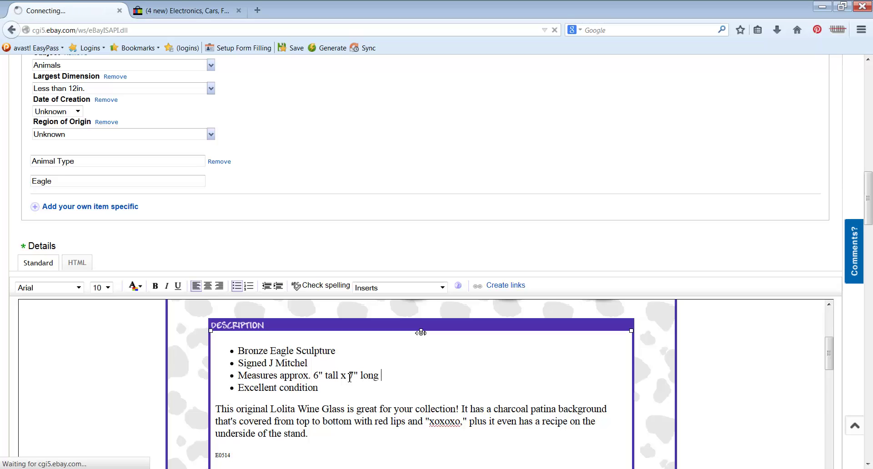
pyautogui.write('x 3 1/4" wide')
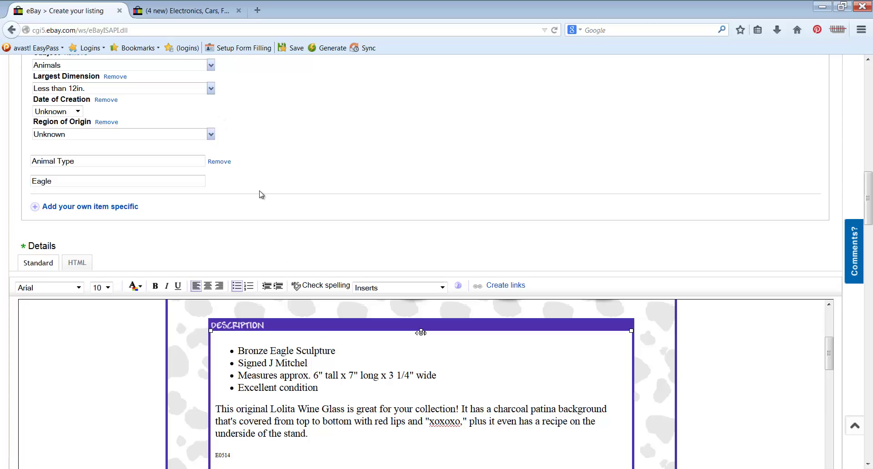
# - Append '- minor scratch on back of head - See Photos' to the 'Excellent condition' condition text
pyautogui.scroll(12, 262, 195)
pyautogui.scroll(1, 262, 196)
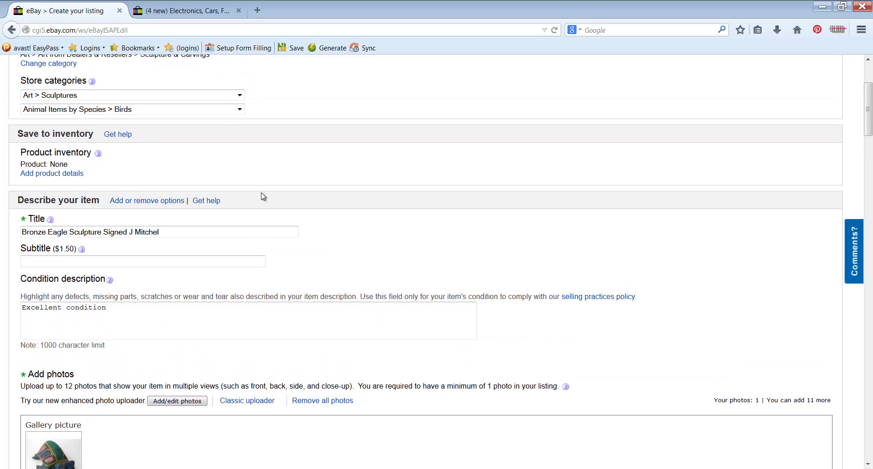
pyautogui.click(112, 309)
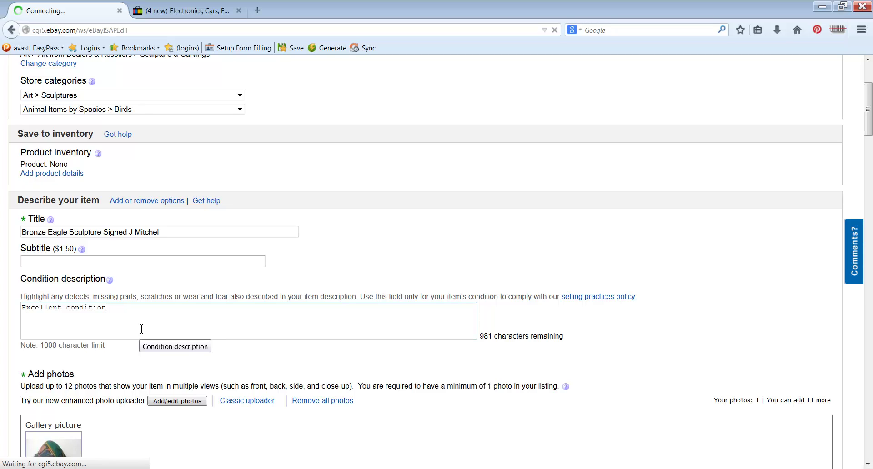
pyautogui.write('- m')
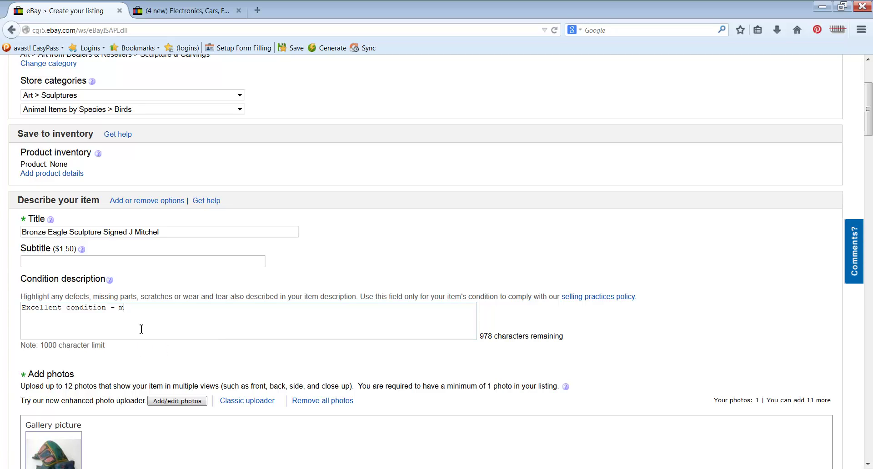
pyautogui.write('inor scratch on back of head')
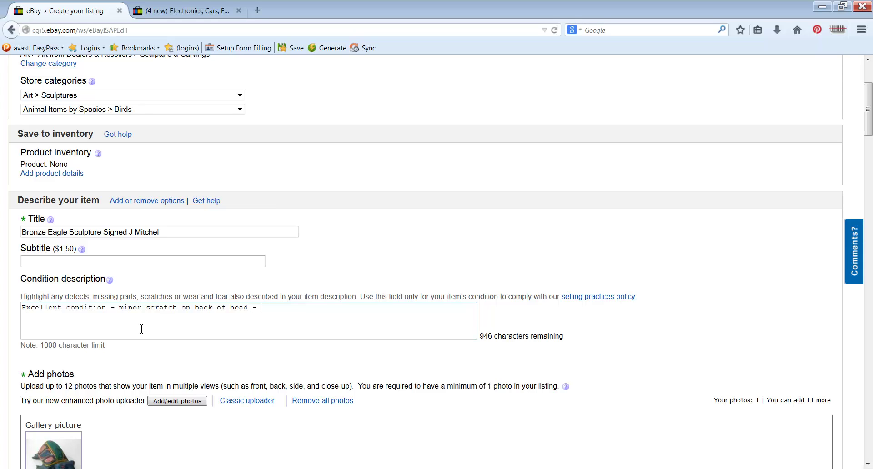
pyautogui.write(' - See Photos')
pyautogui.scroll(-5, 16, 326)
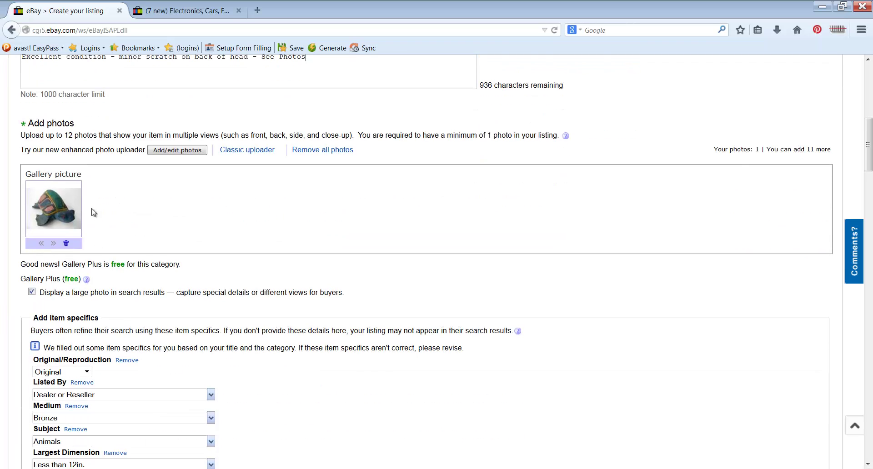
# - Copy the full condition description over the 'Excellent condition' bullet in the item description
pyautogui.scroll(-8, 15, 317)
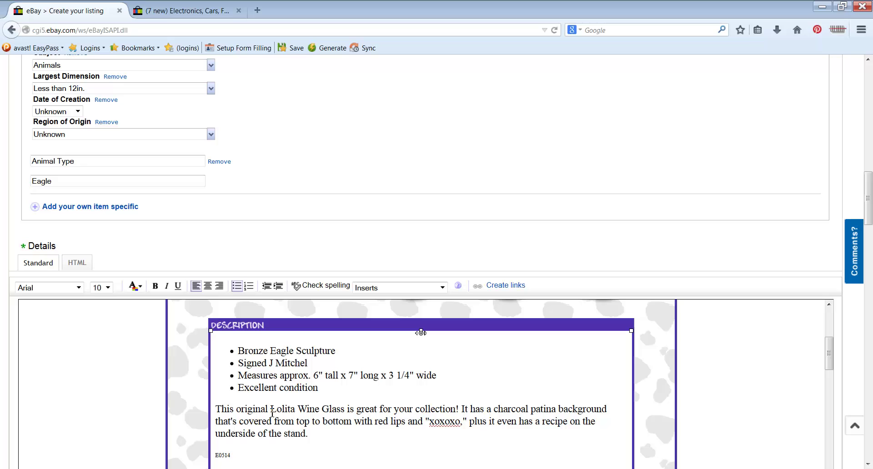
pyautogui.moveTo(215, 409); pyautogui.dragTo(328, 435)
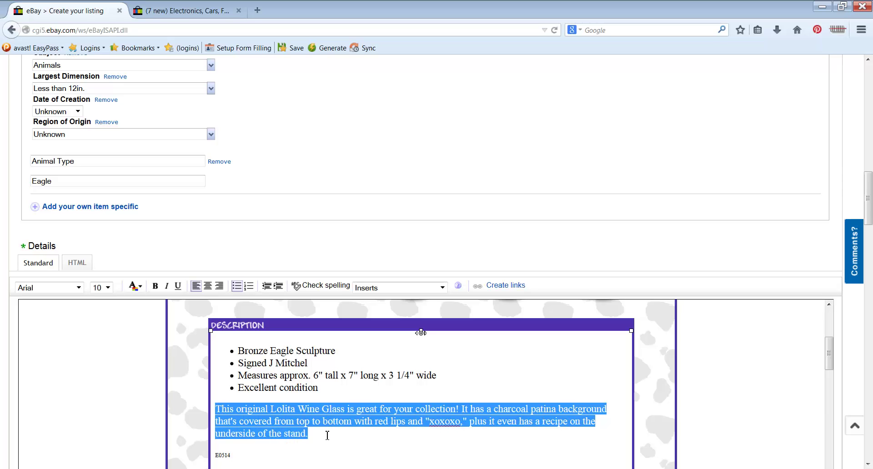
pyautogui.click(332, 388)
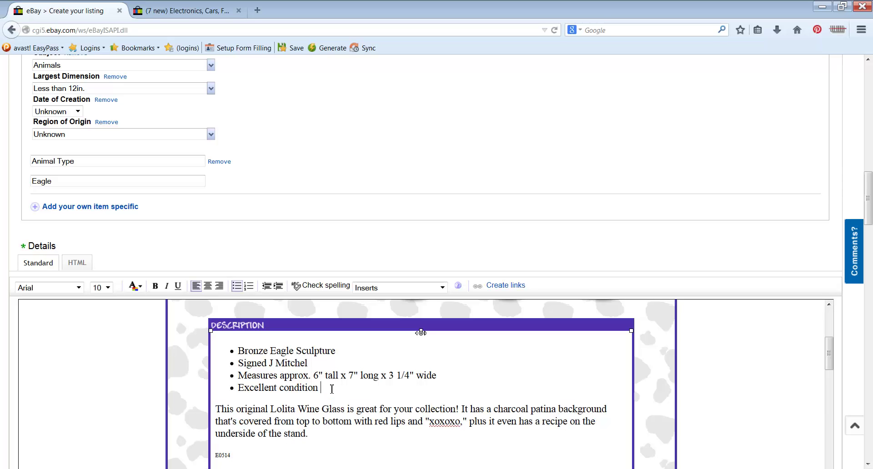
pyautogui.scroll(10, 6, 165)
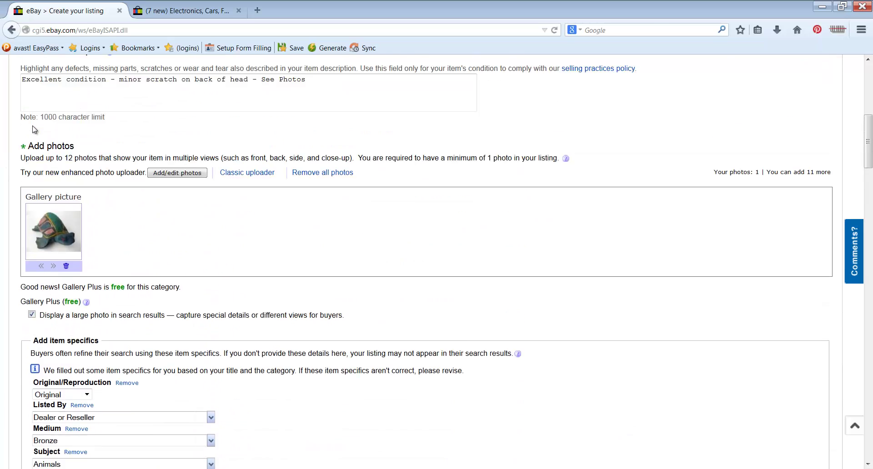
pyautogui.moveTo(23, 183); pyautogui.dragTo(309, 190)
pyautogui.hotkey('ctrl', 'c')
pyautogui.click(12, 346)
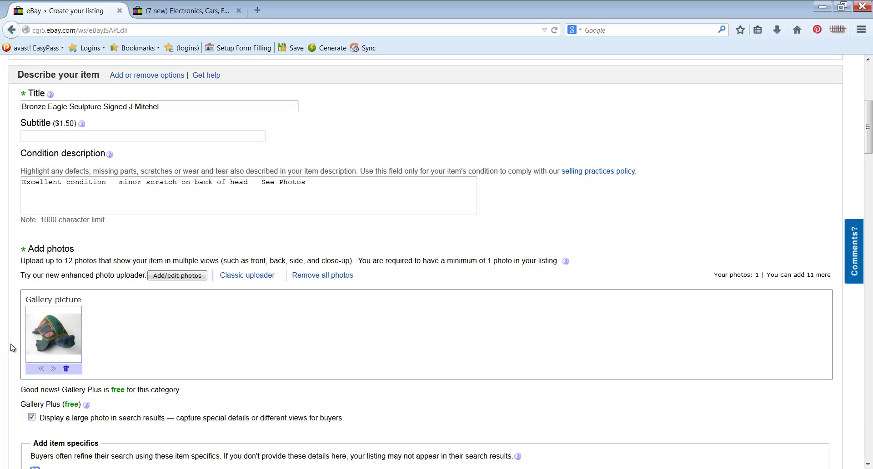
pyautogui.scroll(-10, 12, 348)
pyautogui.scroll(-3, 12, 348)
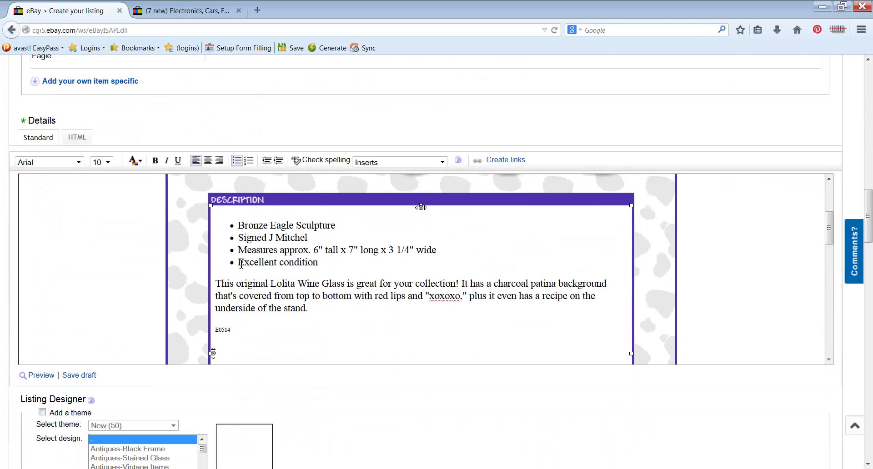
pyautogui.moveTo(237, 263); pyautogui.dragTo(343, 267)
pyautogui.hotkey('ctrl', 'v')
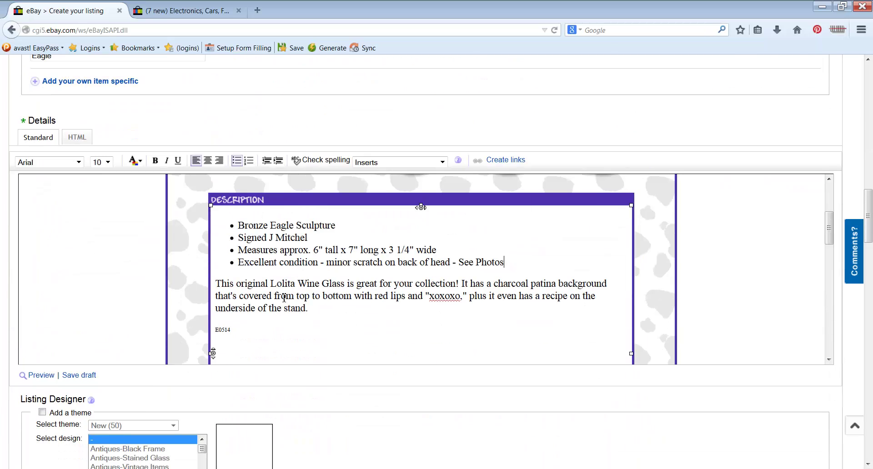
# - Replace the wine glass paragraph with 'This beautiful eagle sculpture will stand watch over your home'
pyautogui.moveTo(216, 284); pyautogui.dragTo(351, 377)
pyautogui.write('This beautiof')
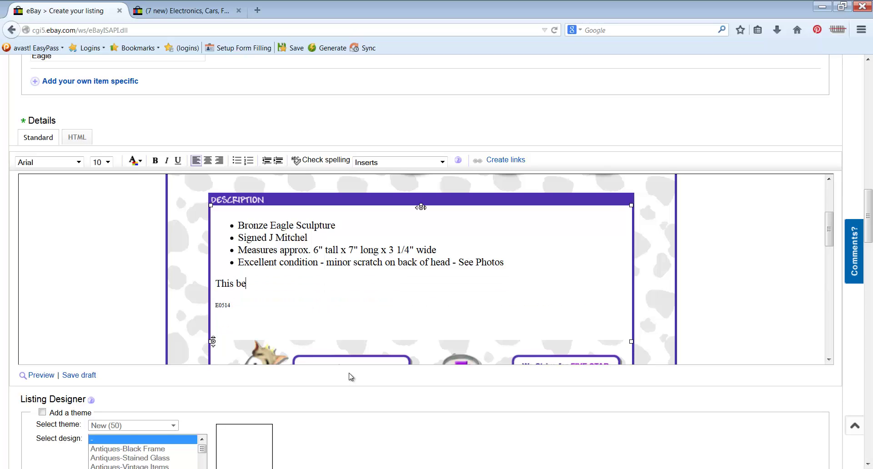
pyautogui.press('BackSpace')
pyautogui.press('BackSpace')
pyautogui.write('ful')
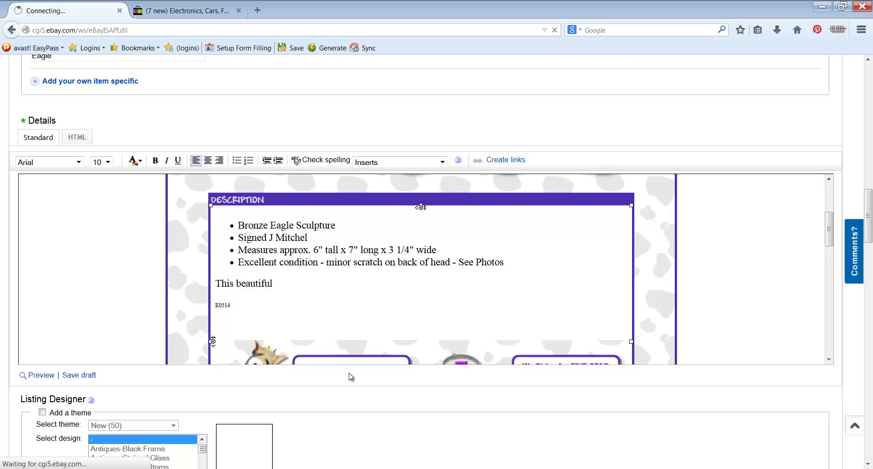
pyautogui.write('eagle sculpture will ')
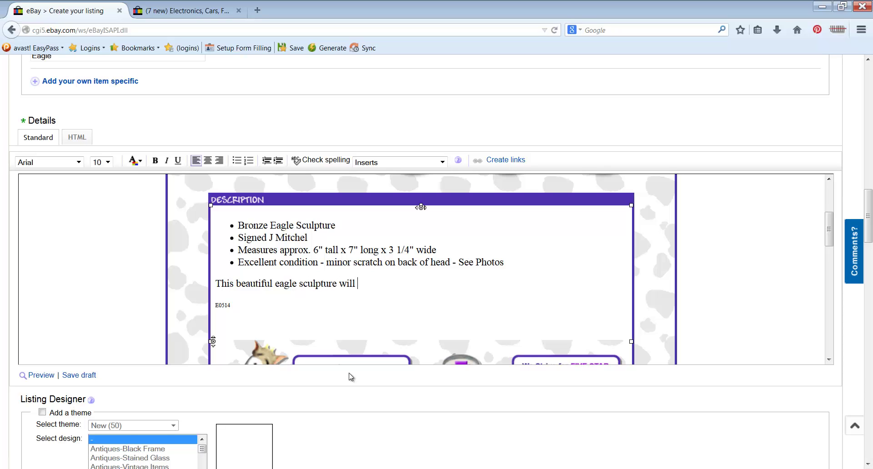
pyautogui.write('stand watch over yo')
pyautogui.press('BackSpace')
pyautogui.write('yo')
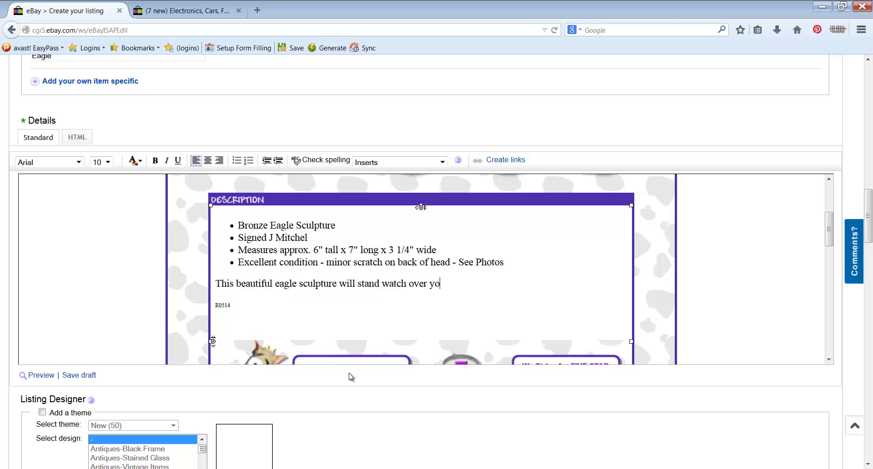
pyautogui.write('ur home')
# - Add the sentence 'He's the perfect addition to your decor or collection.', keeping the E0514 code
pyautogui.write('.  He:')
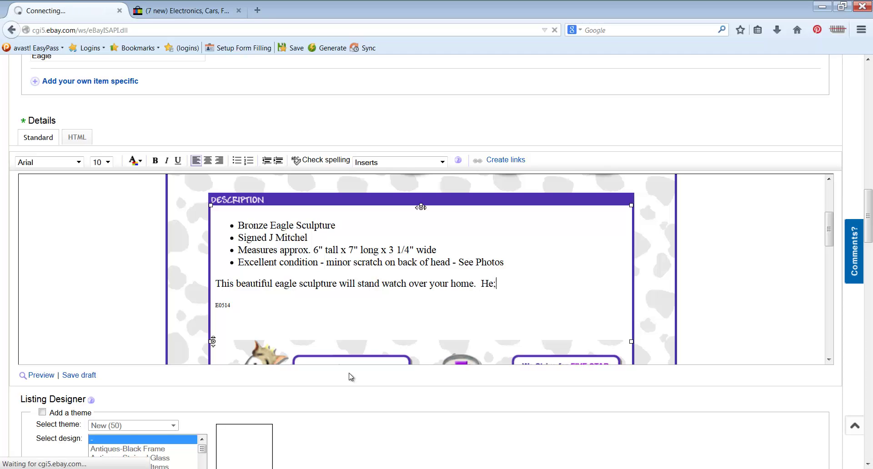
pyautogui.press('BackSpace')
pyautogui.write("'s ")
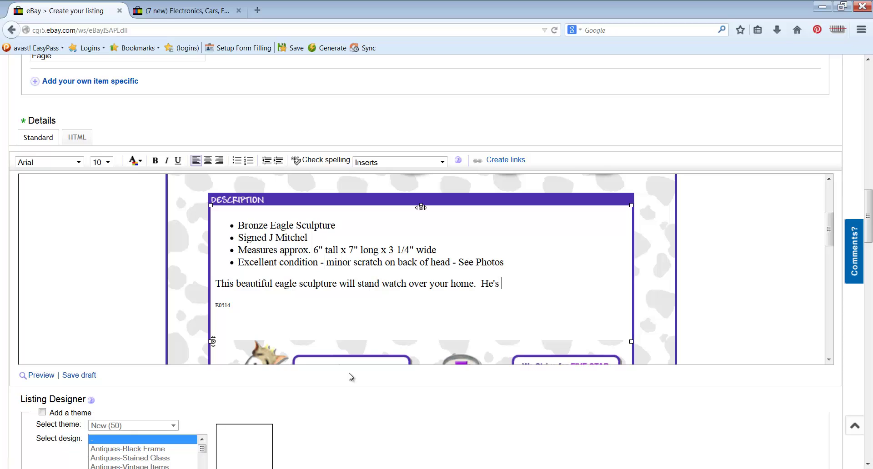
pyautogui.write('the perfect')
pyautogui.write(' af')
pyautogui.write('di')
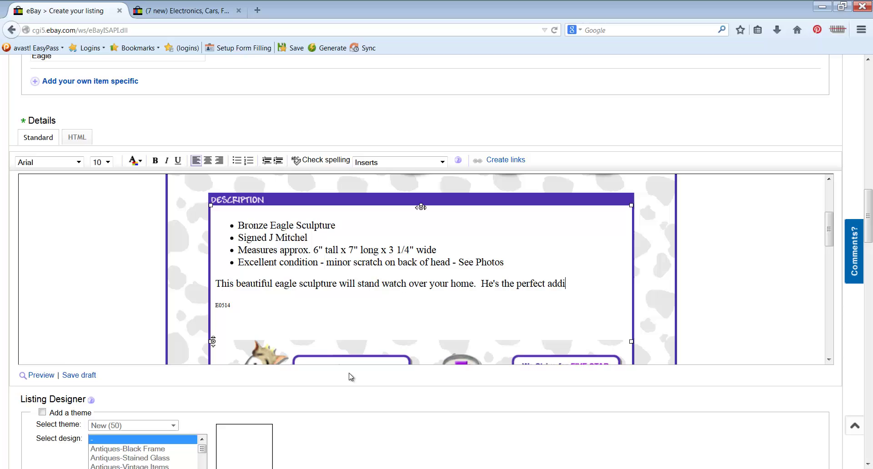
pyautogui.write('tion to your')
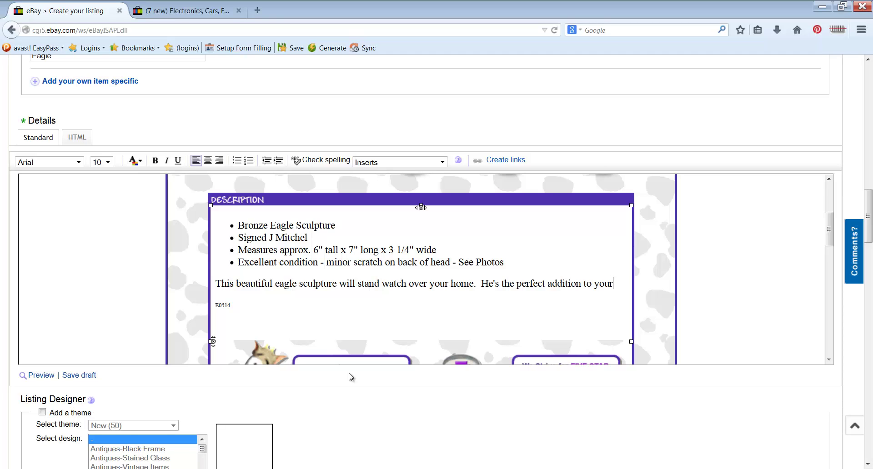
pyautogui.write(' decor')
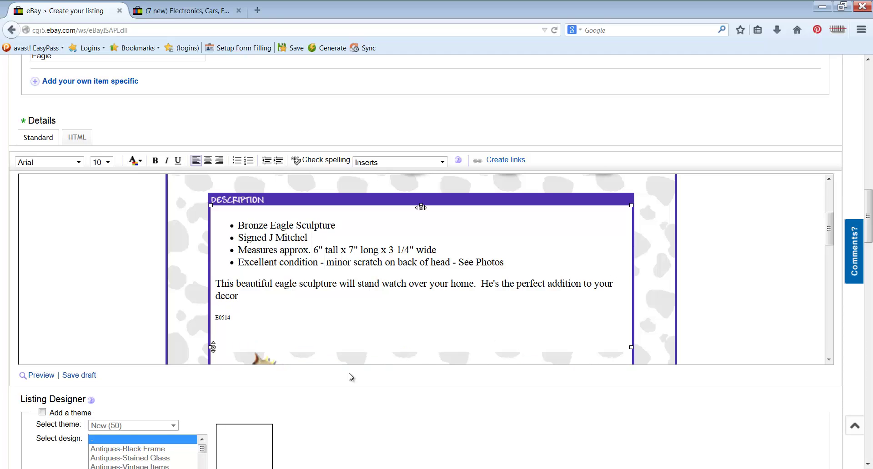
pyautogui.write(' or collection.')
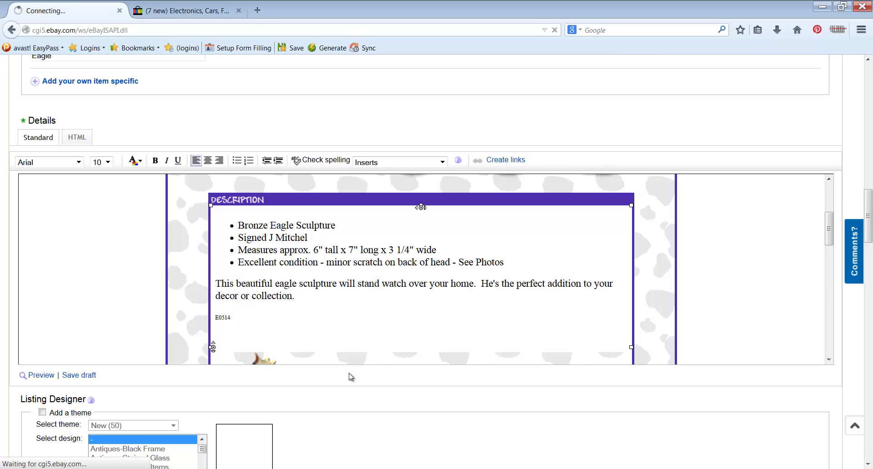
pyautogui.moveTo(215, 318); pyautogui.dragTo(244, 316)
pyautogui.click(244, 315)
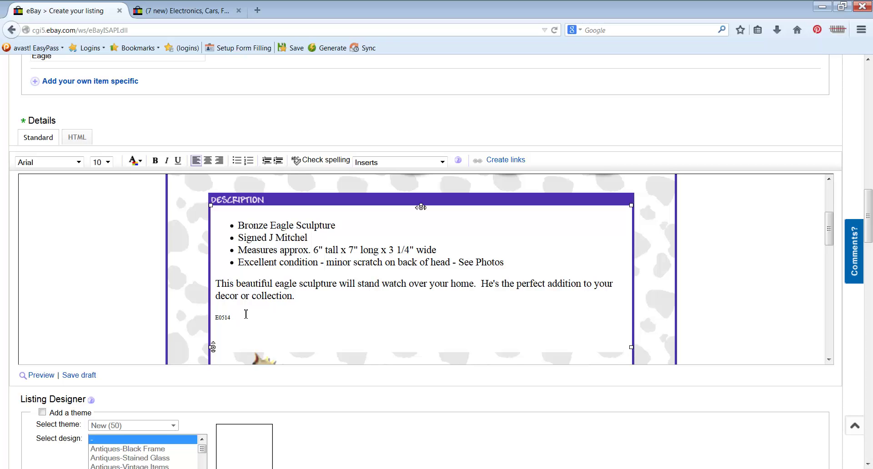
# - Replace the 49.95 Buy It Now price with 599.95 and the 45.00 auto-accept amount with 500.00
pyautogui.scroll(-8, 244, 315)
pyautogui.scroll(-10, 209, 248)
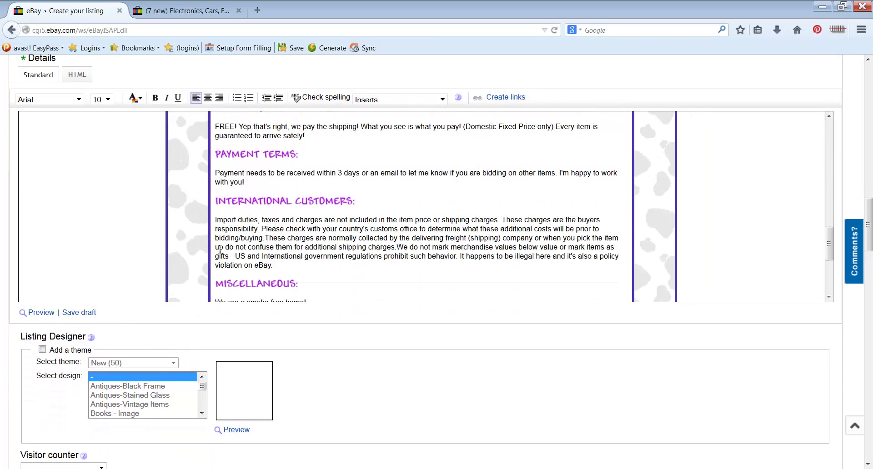
pyautogui.scroll(-5, 232, 230)
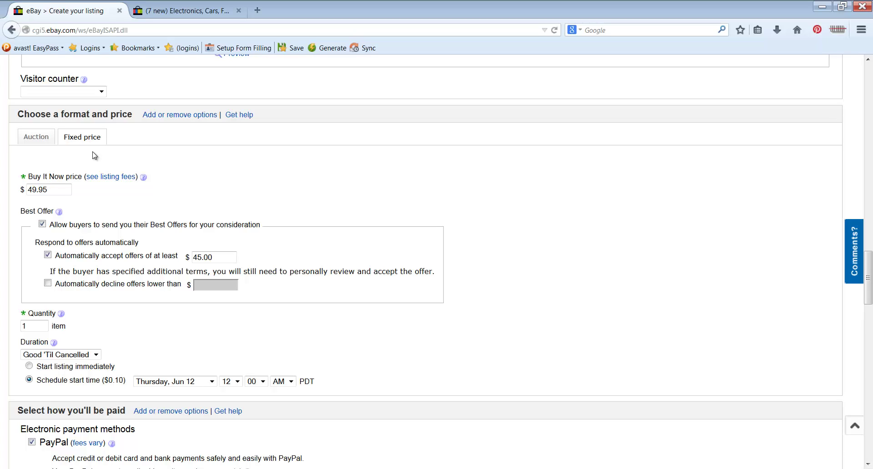
pyautogui.moveTo(27, 189); pyautogui.dragTo(77, 181)
pyautogui.write('599.95')
pyautogui.moveTo(217, 259); pyautogui.dragTo(192, 257)
pyautogui.write('5')
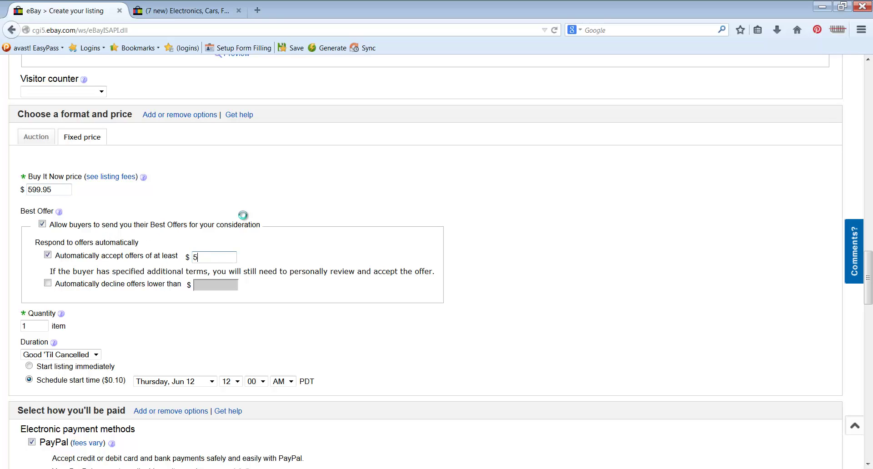
pyautogui.write('00.00')
# - Change the scheduled start date from Thursday, Jun 12 to Tuesday, Jun 17 at 12:00 AM PDT
pyautogui.scroll(-3, 159, 299)
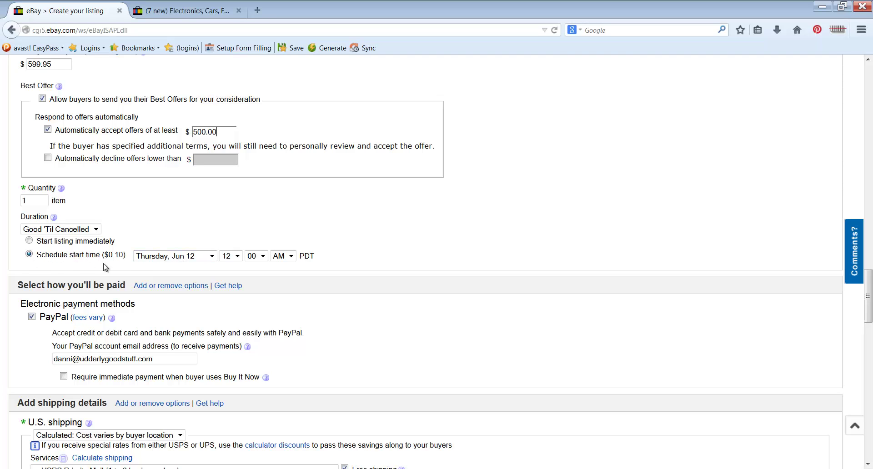
pyautogui.click(211, 256)
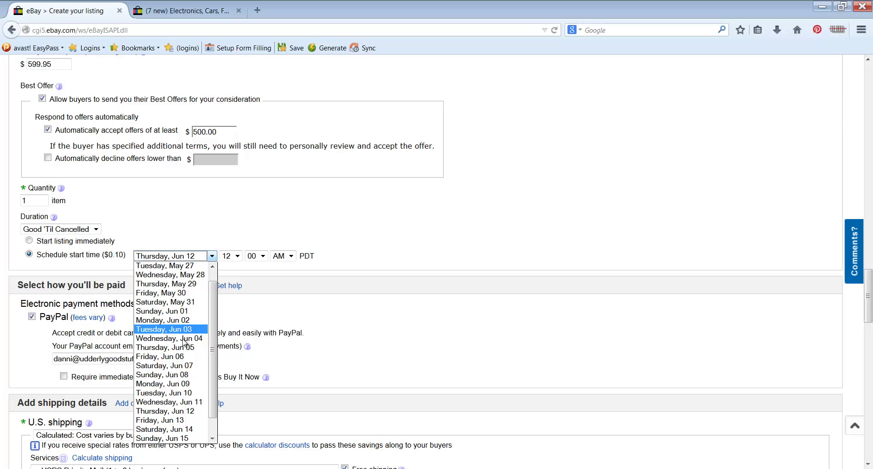
pyautogui.scroll(-1, 182, 395)
pyautogui.click(187, 439)
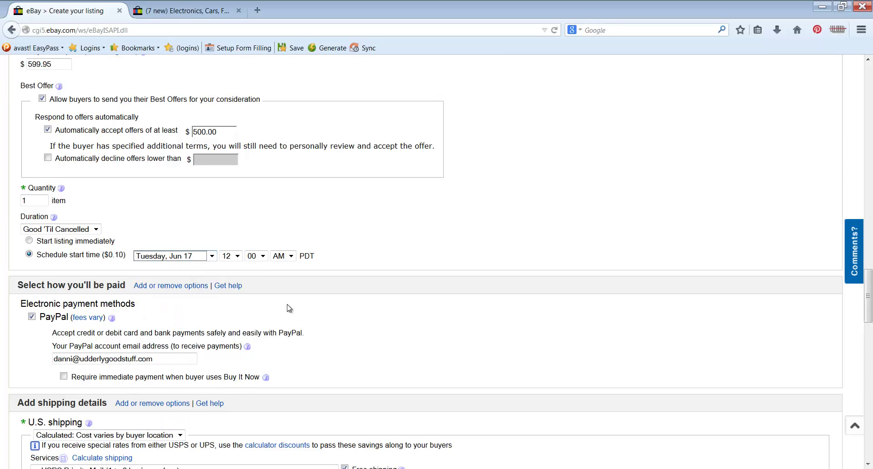
pyautogui.click(265, 283)
# - Switch the first international service to USPS Priority Mail International and remove the duplicate row
pyautogui.scroll(-6, 265, 284)
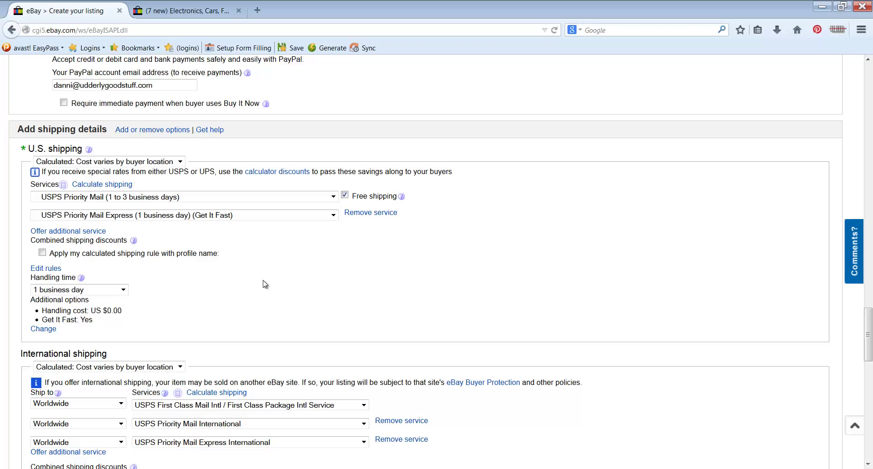
pyautogui.scroll(-1, 265, 284)
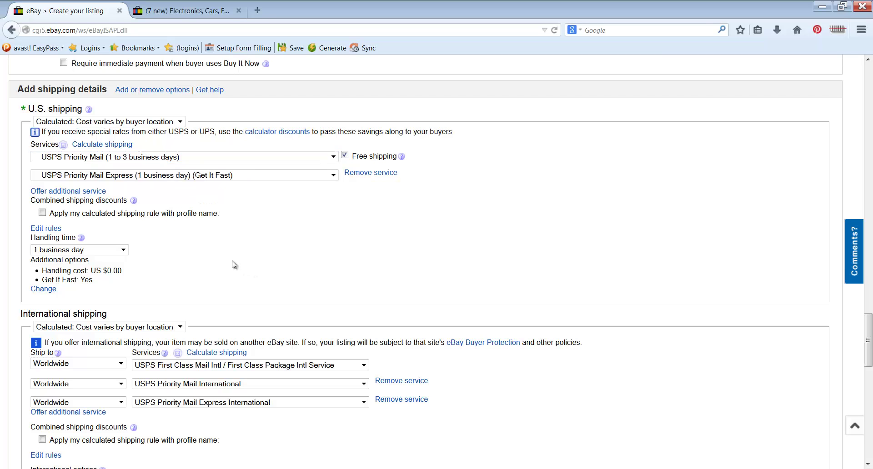
pyautogui.scroll(-2, 234, 265)
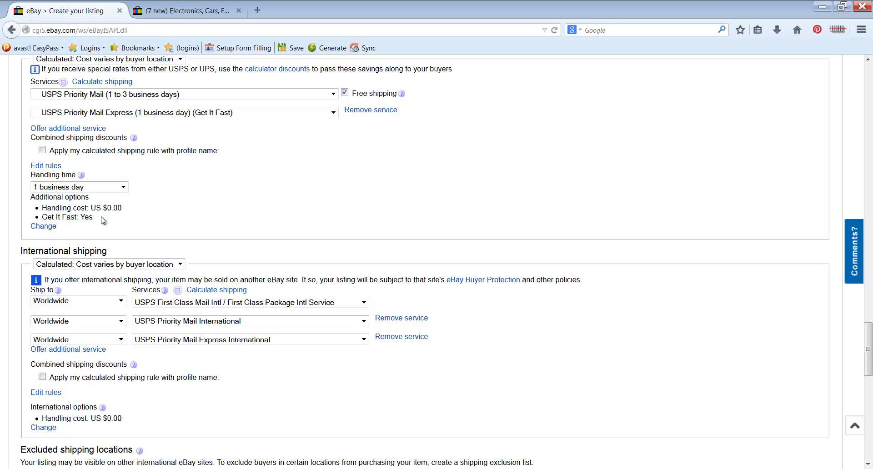
pyautogui.scroll(-3, 214, 172)
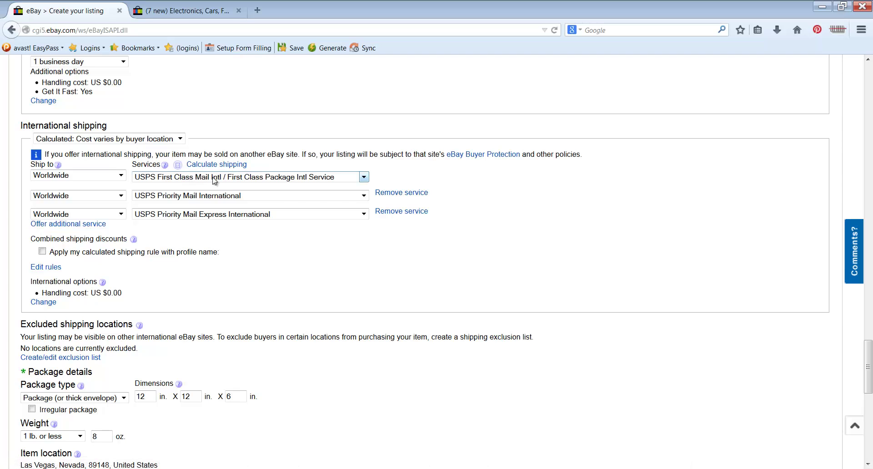
pyautogui.click(364, 179)
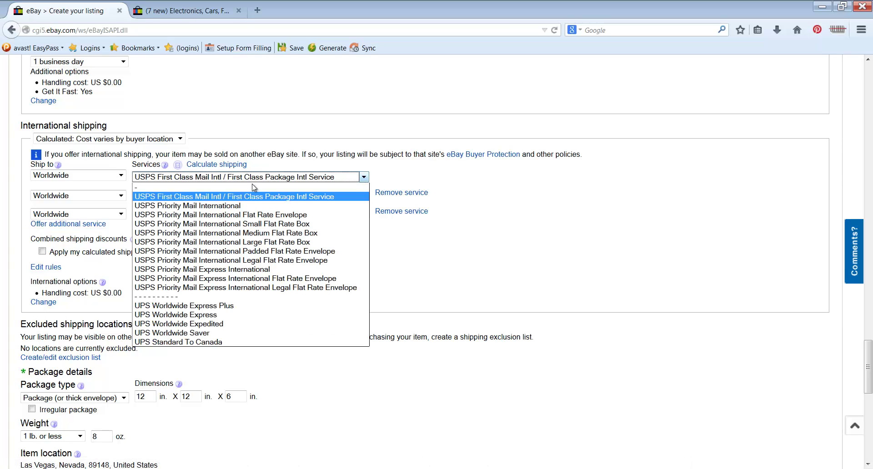
pyautogui.click(234, 203)
pyautogui.click(390, 193)
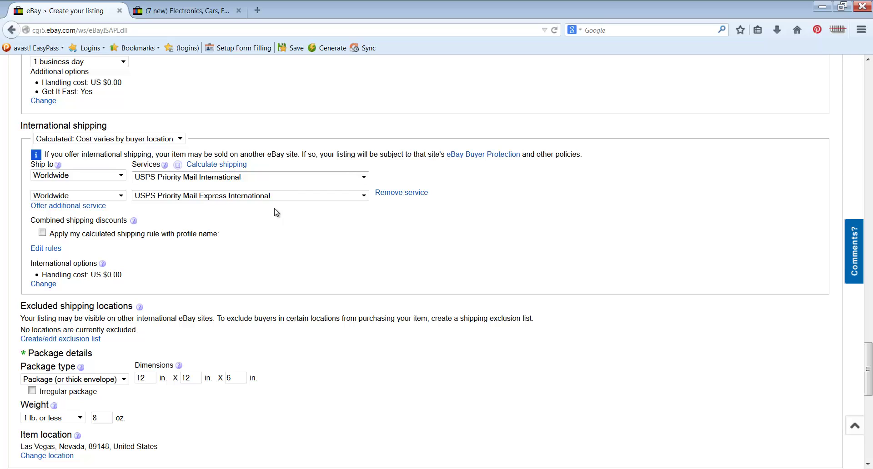
# - Set the package weight to a custom 5 lbs 0 oz instead of 1 lb. or less
pyautogui.scroll(-4, 276, 212)
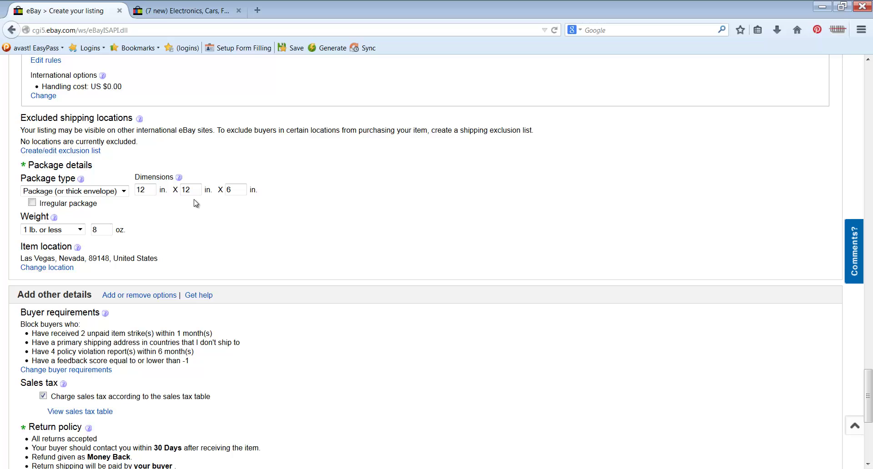
pyautogui.scroll(-2, 191, 210)
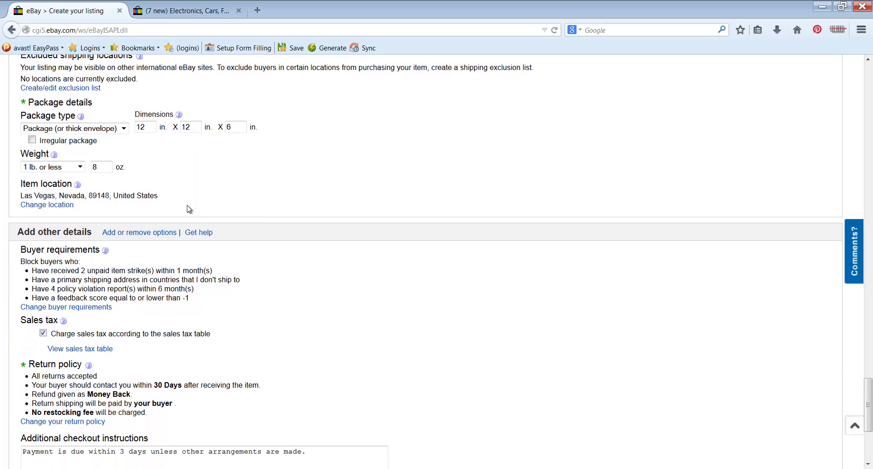
pyautogui.click(81, 167)
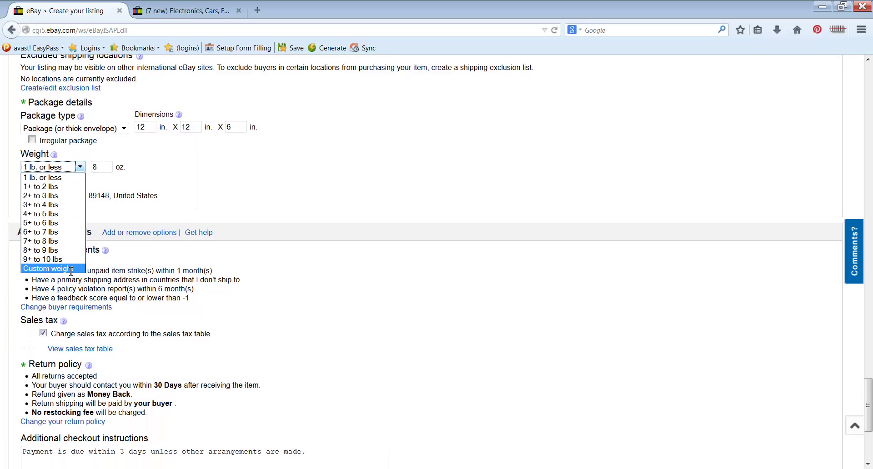
pyautogui.click(71, 268)
pyautogui.press('Tab')
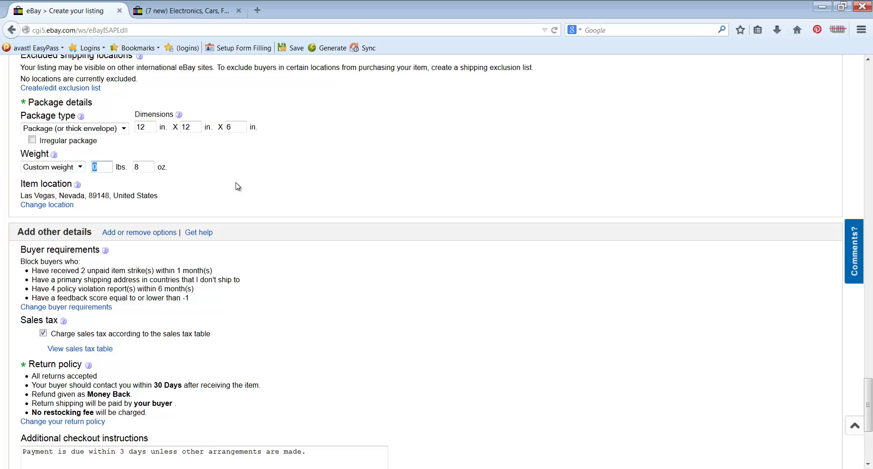
pyautogui.write('5')
pyautogui.press('Tab')
pyautogui.write('0')
pyautogui.click(237, 186)
pyautogui.scroll(-3, 207, 191)
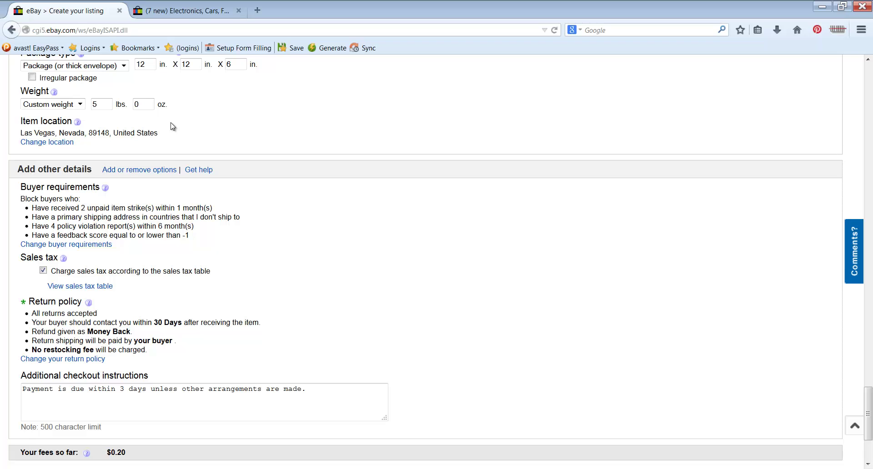
pyautogui.scroll(-5, 173, 126)
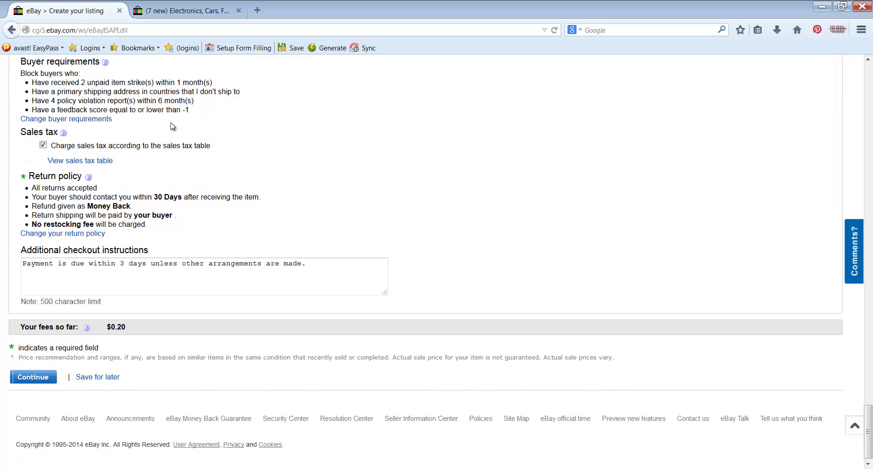
# - Continue to the review page and check the $0.10 insertion and $0.10 scheduled start fees
pyautogui.click(35, 376)
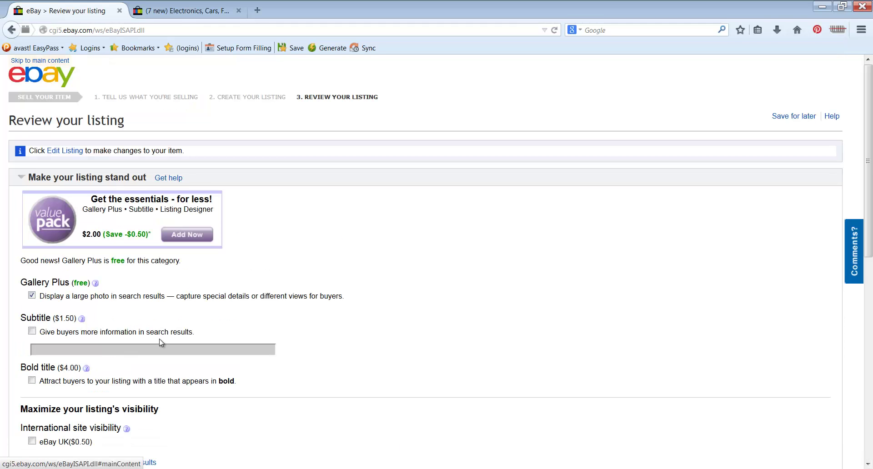
pyautogui.scroll(-5, 161, 337)
pyautogui.scroll(3, 161, 333)
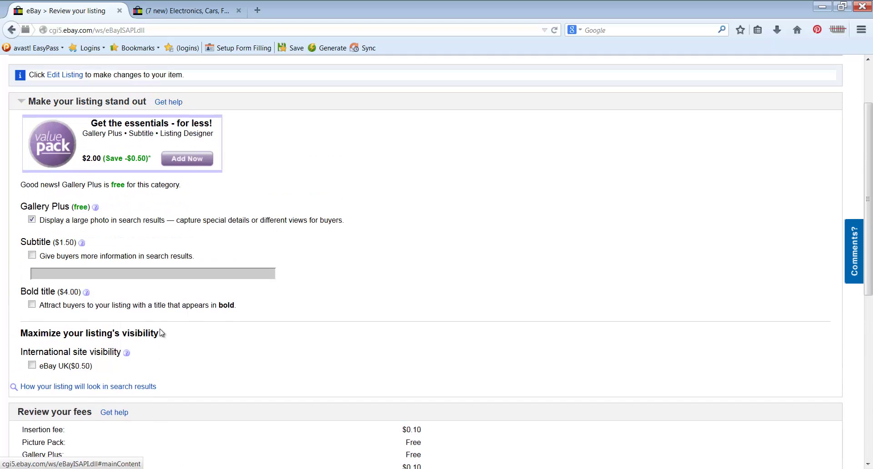
pyautogui.scroll(-3, 161, 333)
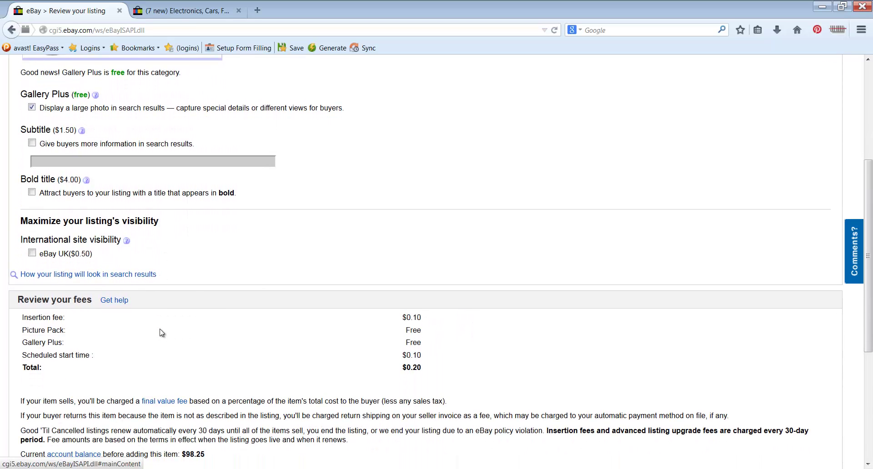
pyautogui.scroll(-2, 163, 333)
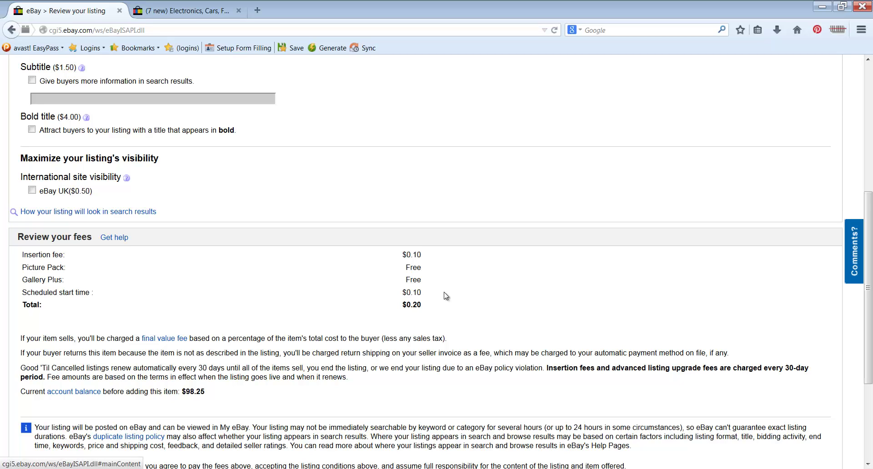
pyautogui.scroll(-3, 445, 295)
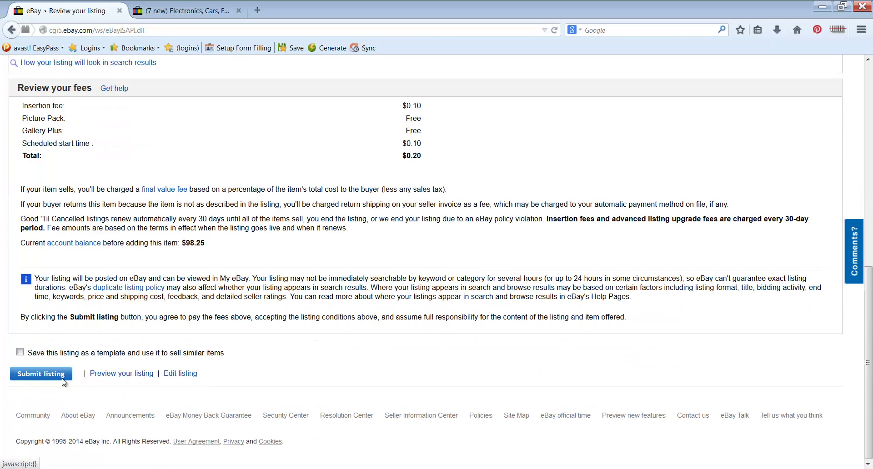
# - Submit the bronze eagle listing and go to My eBay from the confirmation page
pyautogui.click(64, 380)
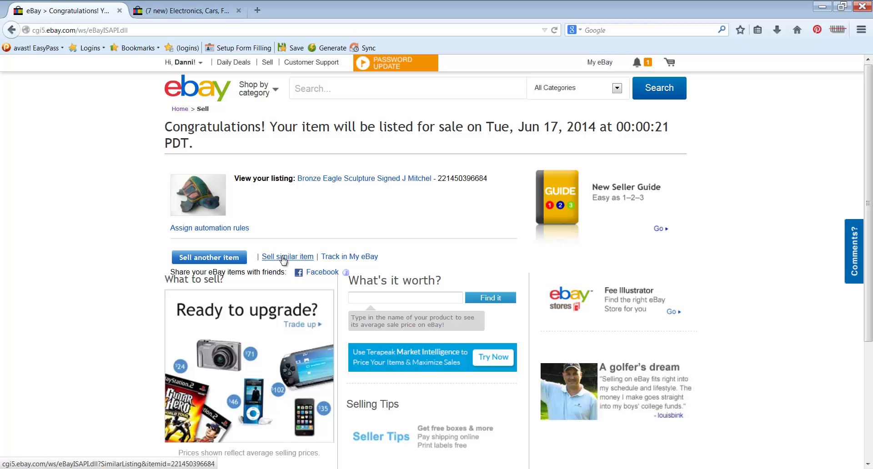
pyautogui.click(283, 257)
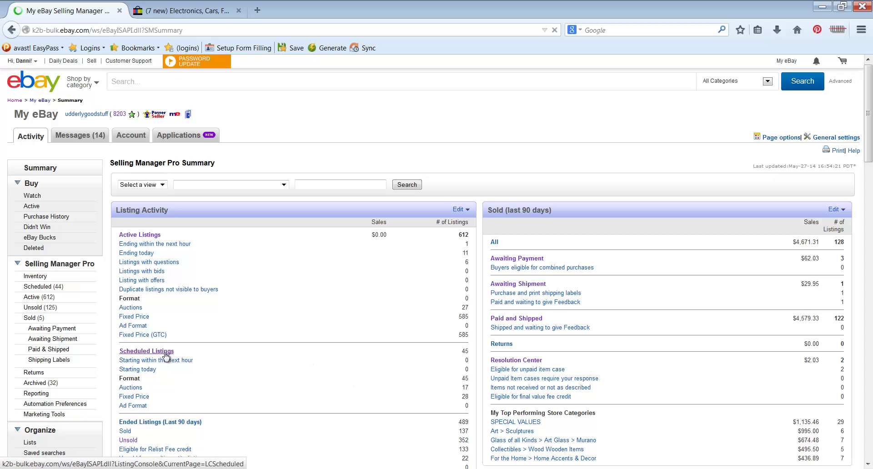
# - Open Scheduled Listings and find the Bronze Eagle Sculpture row at $599.95 starting Jun-17
pyautogui.click(166, 353)
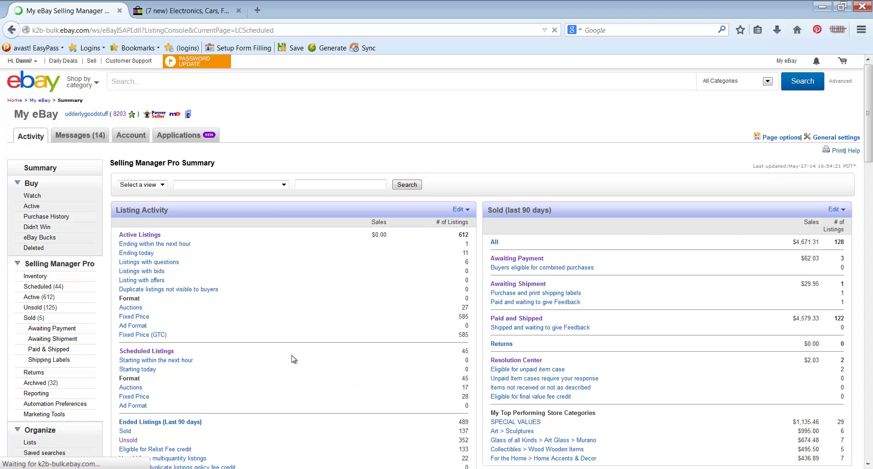
pyautogui.scroll(-3, 292, 356)
pyautogui.scroll(-20, 292, 356)
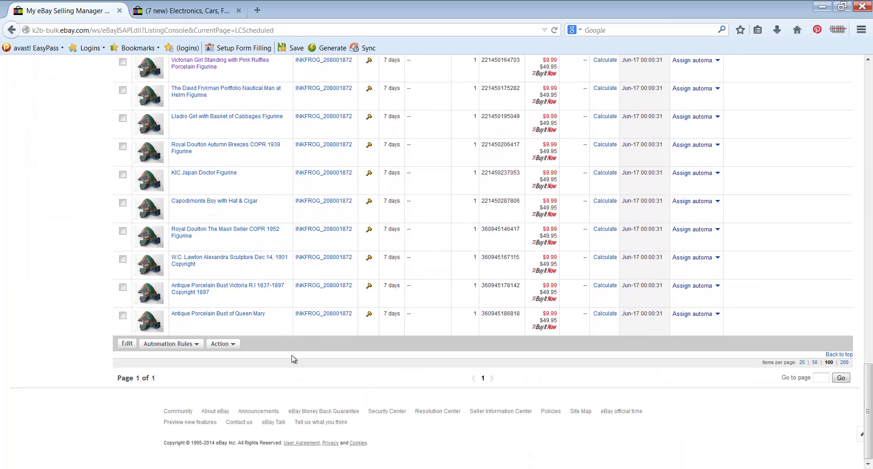
pyautogui.scroll(2, 292, 357)
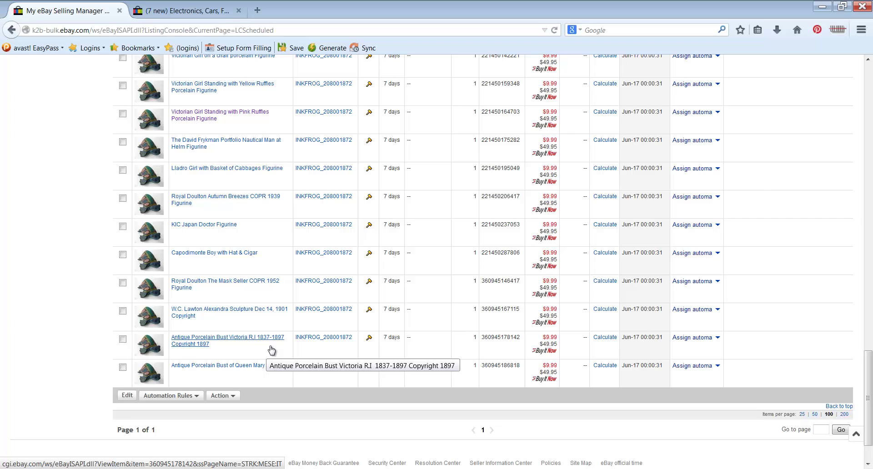
pyautogui.scroll(2, 272, 349)
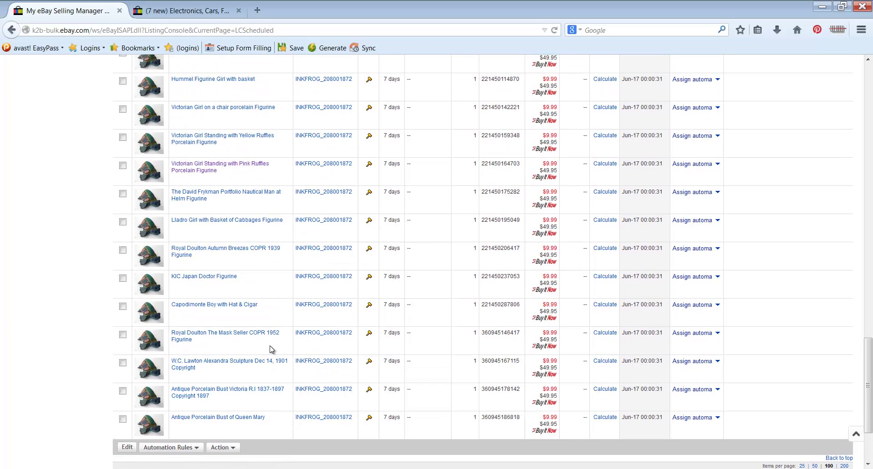
pyautogui.scroll(8, 273, 348)
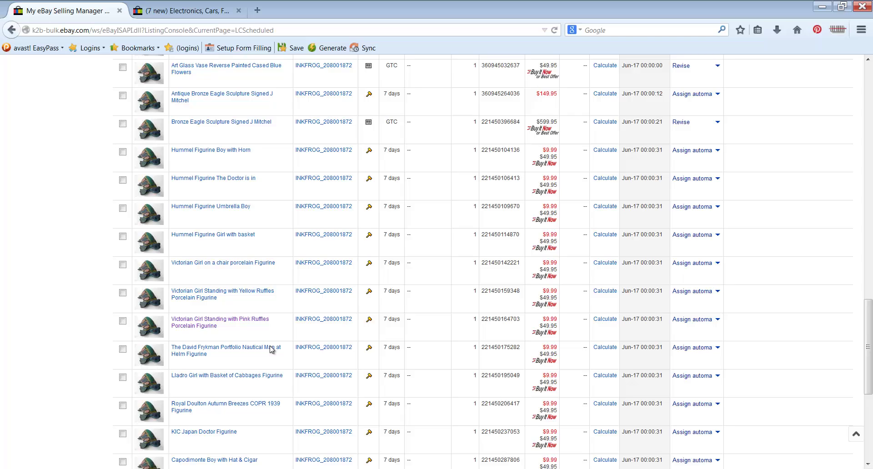